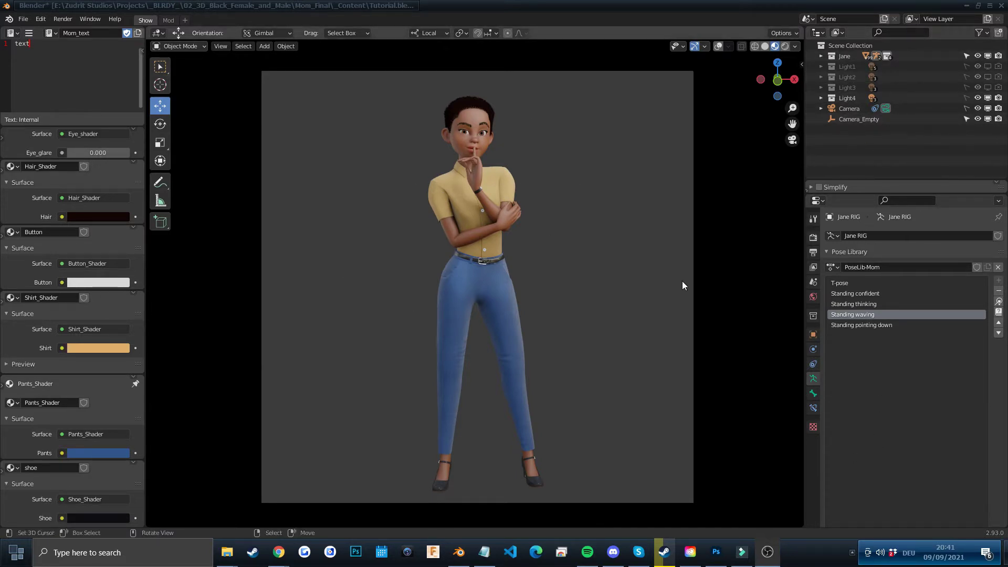
Recolour Jane's buttons and shirt from yellow to pink.
{"action": "left_click", "coordinate": [722, 49]}
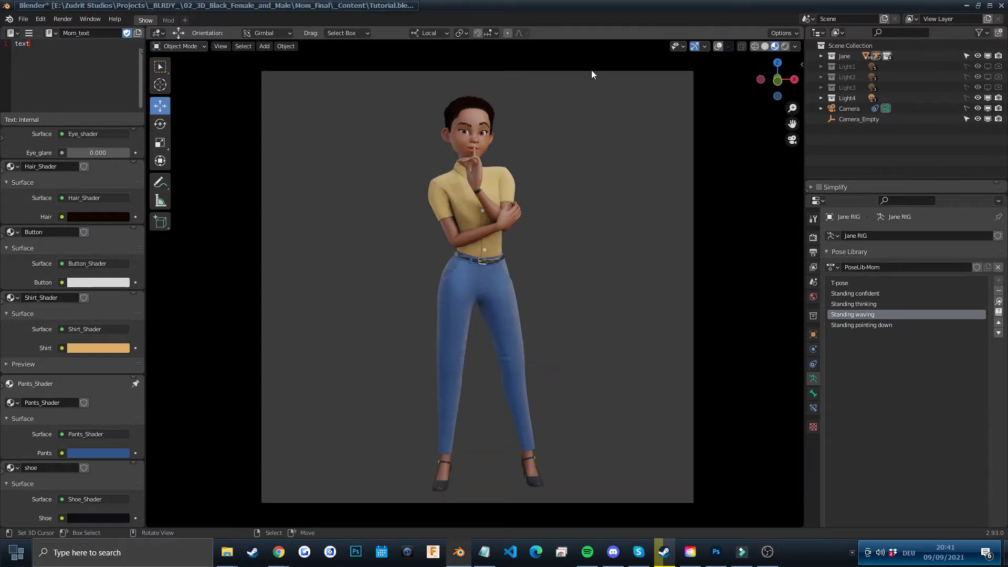
{"action": "left_click", "coordinate": [105, 218]}
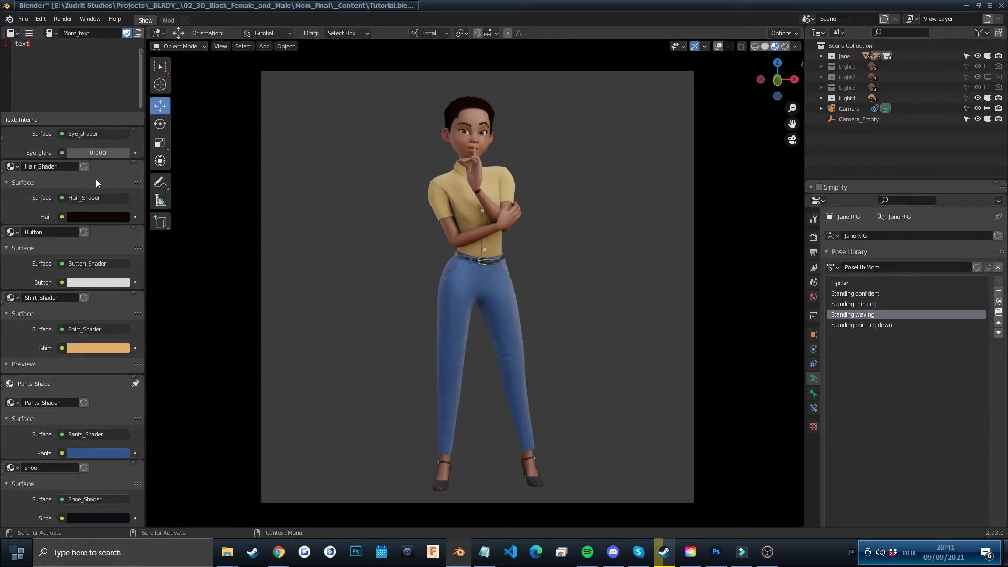
{"action": "left_click", "coordinate": [100, 218]}
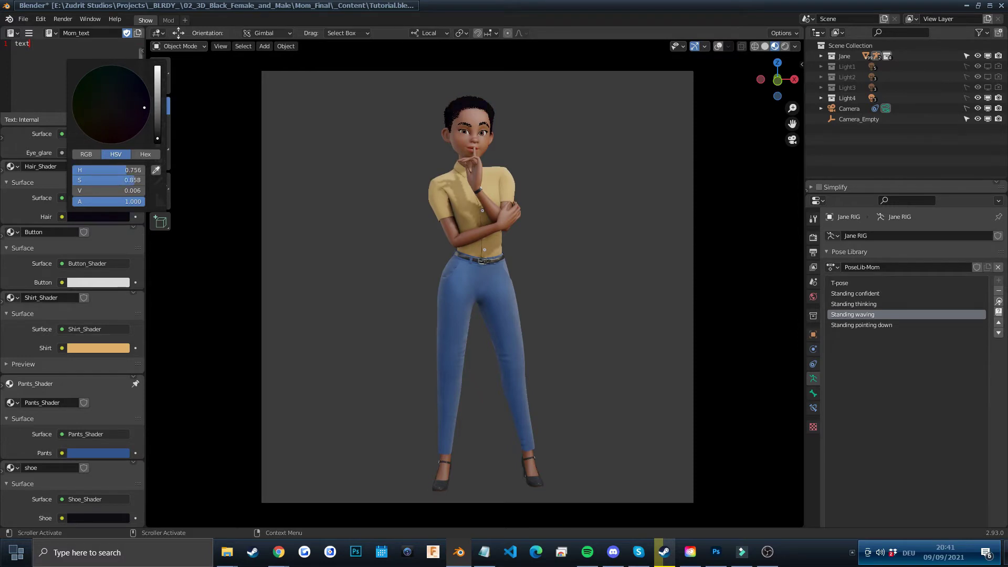
{"action": "left_click", "coordinate": [98, 282]}
{"action": "left_click_drag", "start_coordinate": [110, 185], "coordinate": [116, 172]}
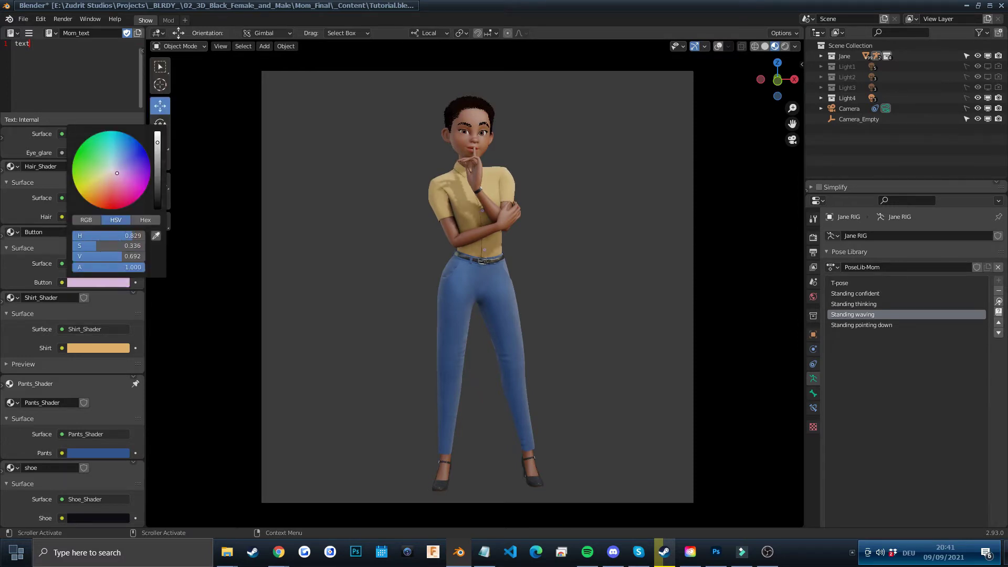
{"action": "left_click", "coordinate": [99, 348]}
{"action": "left_click_drag", "start_coordinate": [107, 245], "coordinate": [112, 240]}
Make Jane's jeans mauve-pink and her shoes light lavender.
{"action": "middle_click_drag", "start_coordinate": [452, 194], "coordinate": [481, 199]}
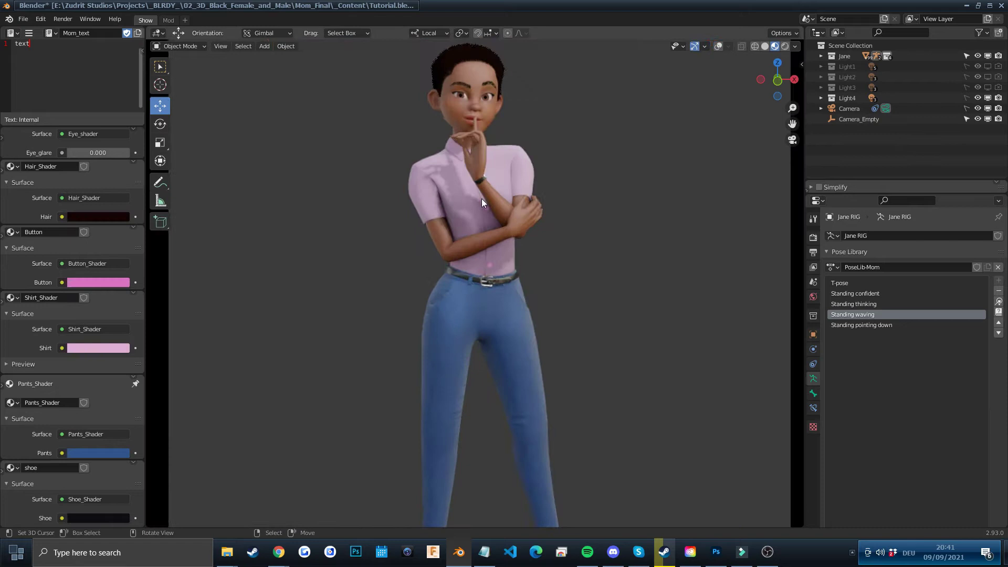
{"action": "scroll", "coordinate": [498, 241], "scroll_direction": "up", "scroll_amount": 1}
{"action": "scroll", "coordinate": [498, 241], "scroll_direction": "up", "scroll_amount": 2}
{"action": "scroll", "coordinate": [499, 241], "scroll_direction": "up", "scroll_amount": 2}
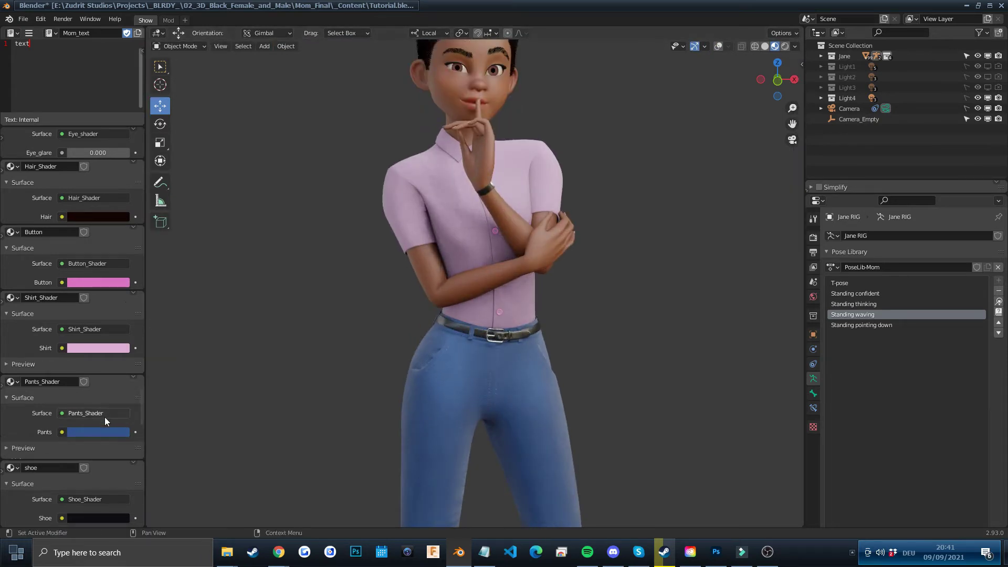
{"action": "middle_click_drag", "start_coordinate": [453, 398], "coordinate": [488, 198], "text": "shift"}
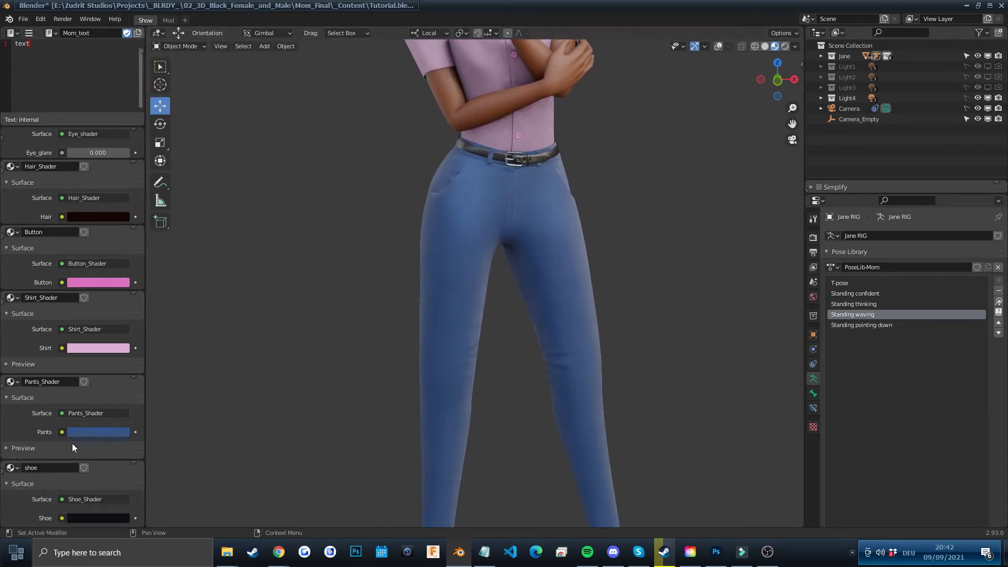
{"action": "left_click", "coordinate": [99, 432]}
{"action": "left_click", "coordinate": [102, 326]}
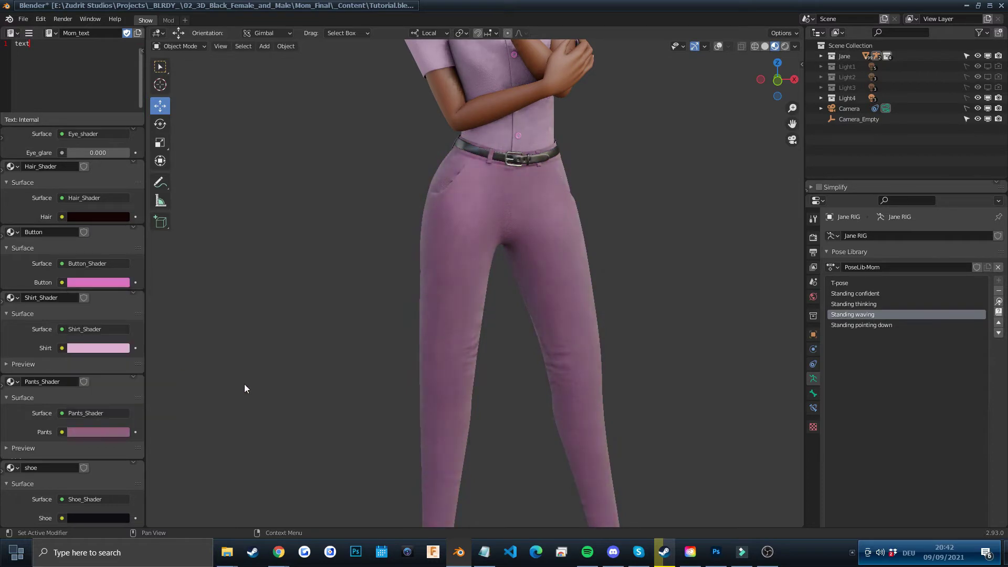
{"action": "middle_click_drag", "start_coordinate": [377, 413], "coordinate": [391, 214], "text": "shift"}
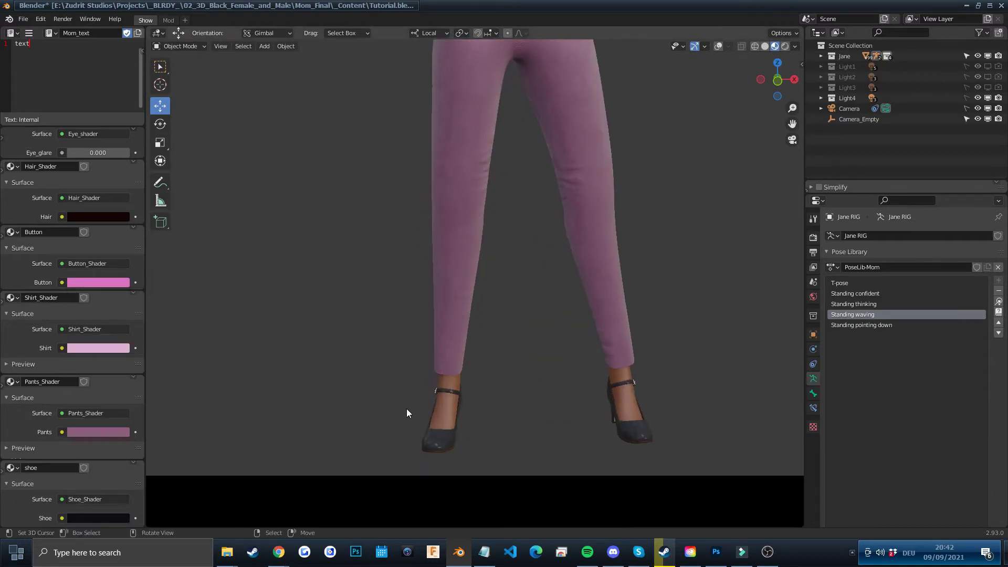
{"action": "middle_click_drag", "start_coordinate": [407, 409], "coordinate": [476, 275], "text": "shift"}
{"action": "scroll", "coordinate": [476, 276], "scroll_direction": "up", "scroll_amount": 2}
{"action": "left_click", "coordinate": [99, 517]}
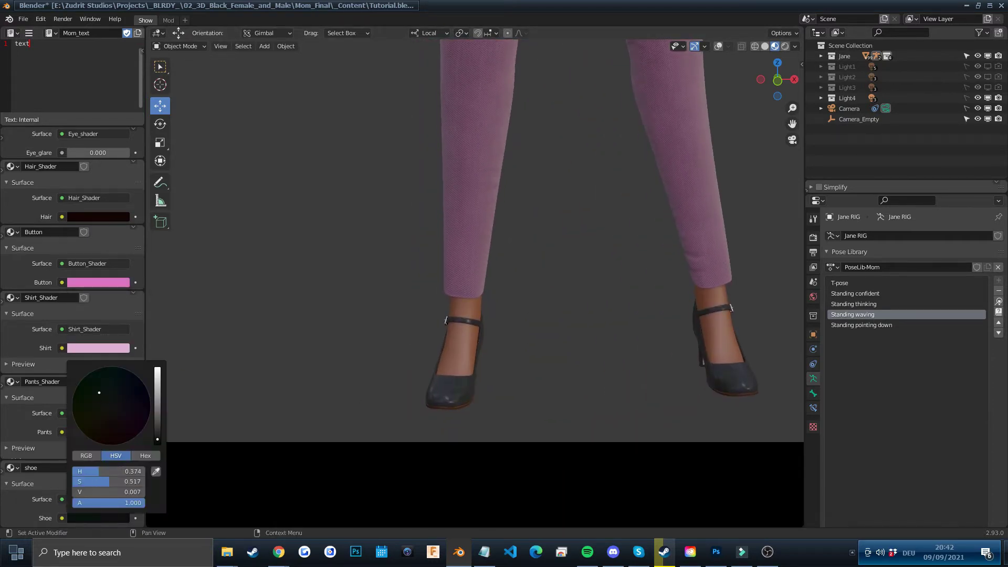
{"action": "mouse_move", "coordinate": [99, 391]}
{"action": "left_mouse_down"}
{"action": "mouse_move", "coordinate": [122, 403]}
{"action": "mouse_move", "coordinate": [158, 386]}
{"action": "mouse_move", "coordinate": [131, 400]}
{"action": "left_mouse_up"}
{"action": "scroll", "coordinate": [531, 232], "scroll_direction": "down", "scroll_amount": 5}
{"action": "scroll", "coordinate": [550, 385], "scroll_direction": "up", "scroll_amount": 4}
{"action": "scroll", "coordinate": [531, 295], "scroll_direction": "down", "scroll_amount": 1}
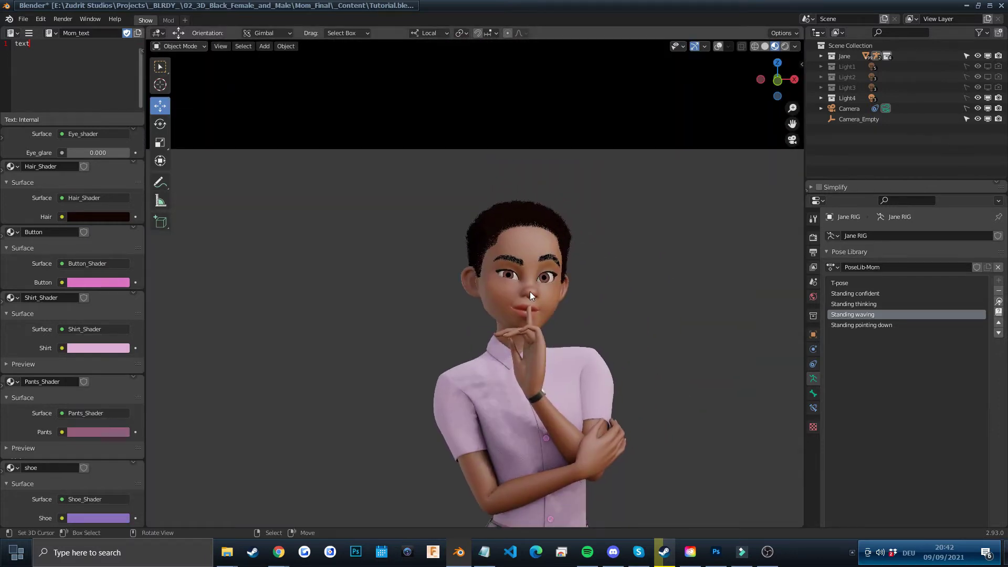
{"action": "scroll", "coordinate": [530, 296], "scroll_direction": "up", "scroll_amount": 5}
{"action": "scroll", "coordinate": [518, 302], "scroll_direction": "down", "scroll_amount": 1}
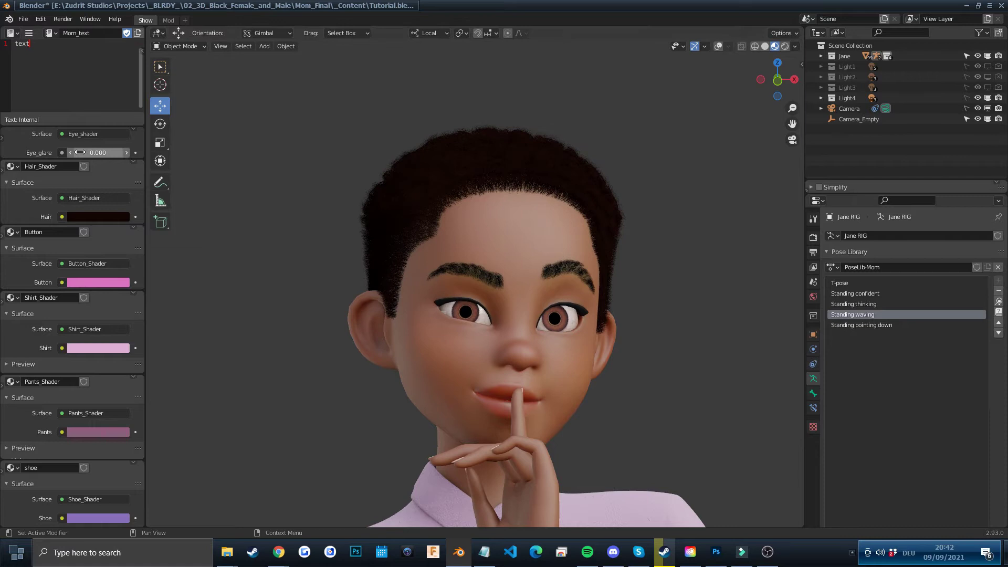
{"action": "scroll", "coordinate": [451, 307], "scroll_direction": "up", "scroll_amount": 1}
{"action": "scroll", "coordinate": [491, 337], "scroll_direction": "up", "scroll_amount": 1}
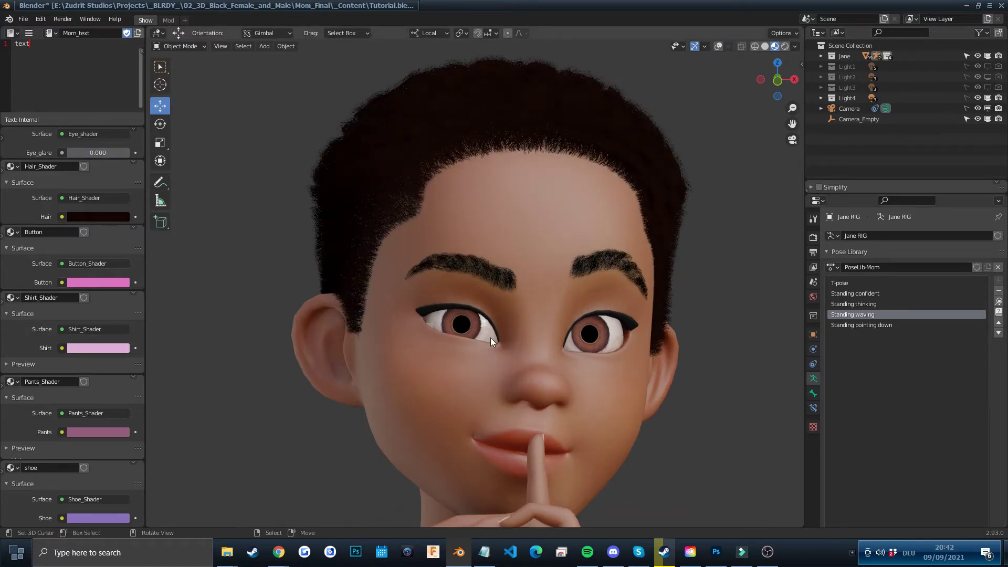
{"action": "scroll", "coordinate": [483, 342], "scroll_direction": "up", "scroll_amount": 1}
{"action": "scroll", "coordinate": [483, 342], "scroll_direction": "up", "scroll_amount": 2}
{"action": "scroll", "coordinate": [475, 348], "scroll_direction": "down", "scroll_amount": 3}
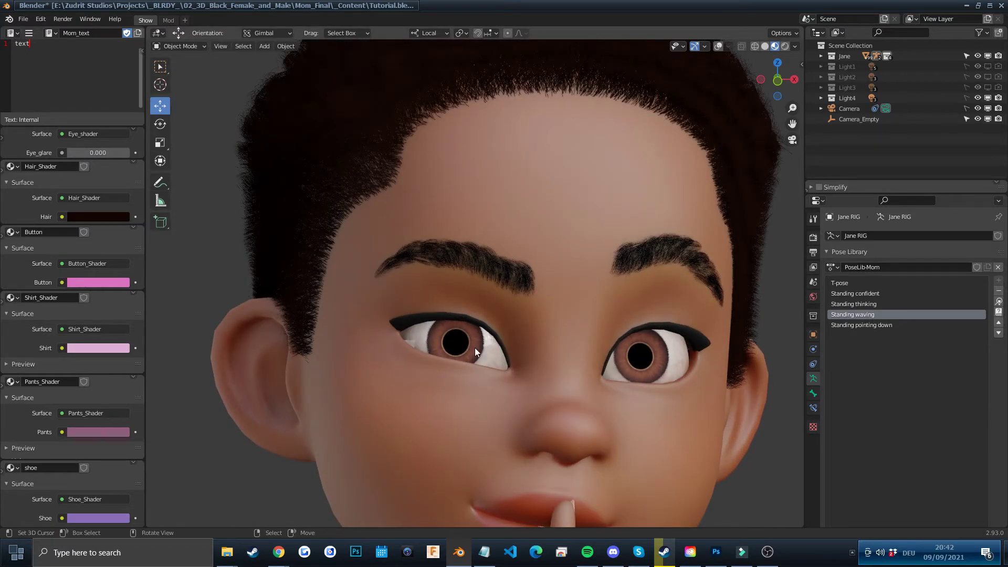
{"action": "scroll", "coordinate": [475, 347], "scroll_direction": "down", "scroll_amount": 2}
{"action": "scroll", "coordinate": [520, 333], "scroll_direction": "down", "scroll_amount": 3}
{"action": "scroll", "coordinate": [490, 310], "scroll_direction": "up", "scroll_amount": 2}
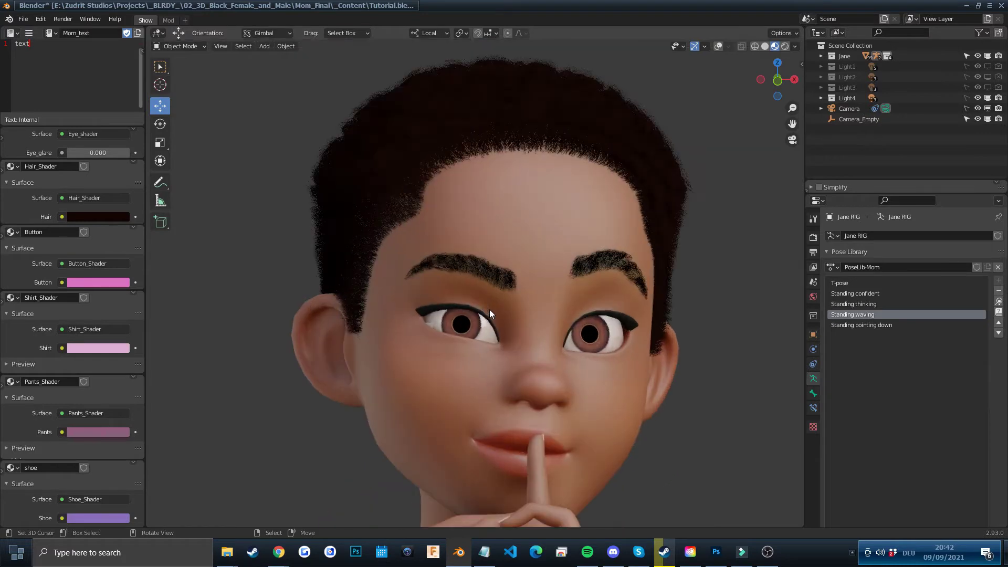
Raise Eye_glare to test glossier eyes, then set it back to 0.
{"action": "left_click", "coordinate": [91, 152]}
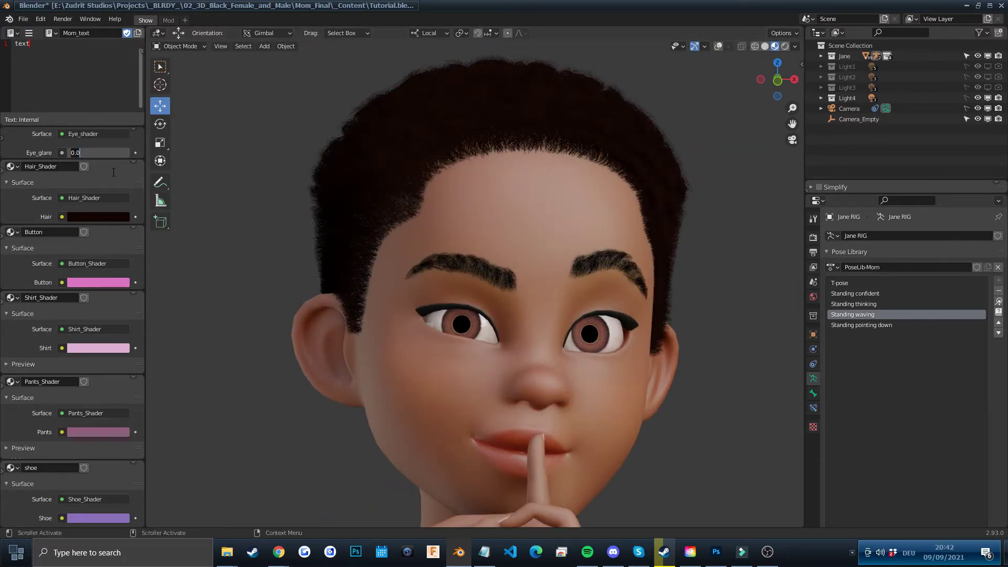
{"action": "left_click_drag", "start_coordinate": [96, 153], "coordinate": [126, 153]}
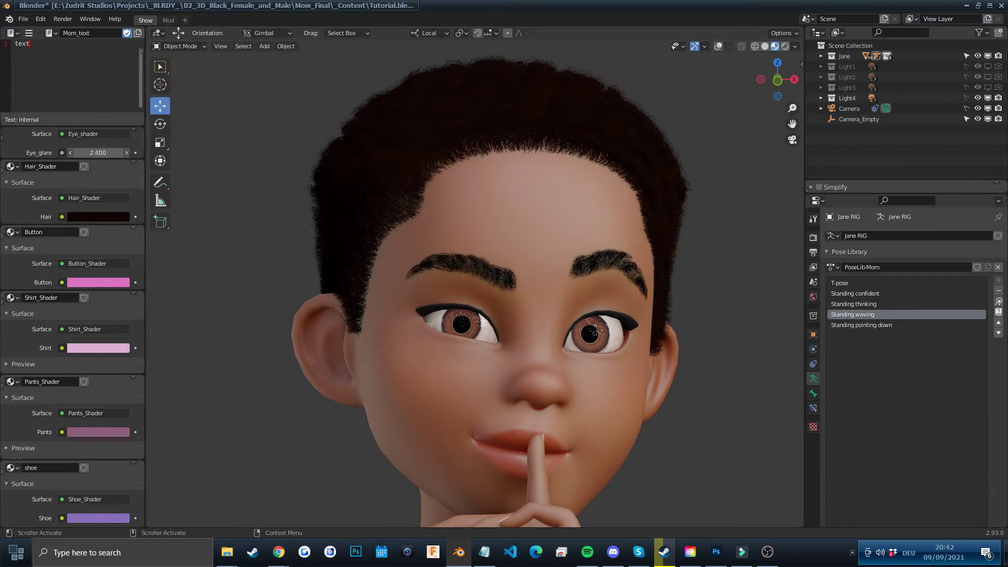
{"action": "left_click", "coordinate": [96, 153]}
{"action": "type", "text": "1.8"}
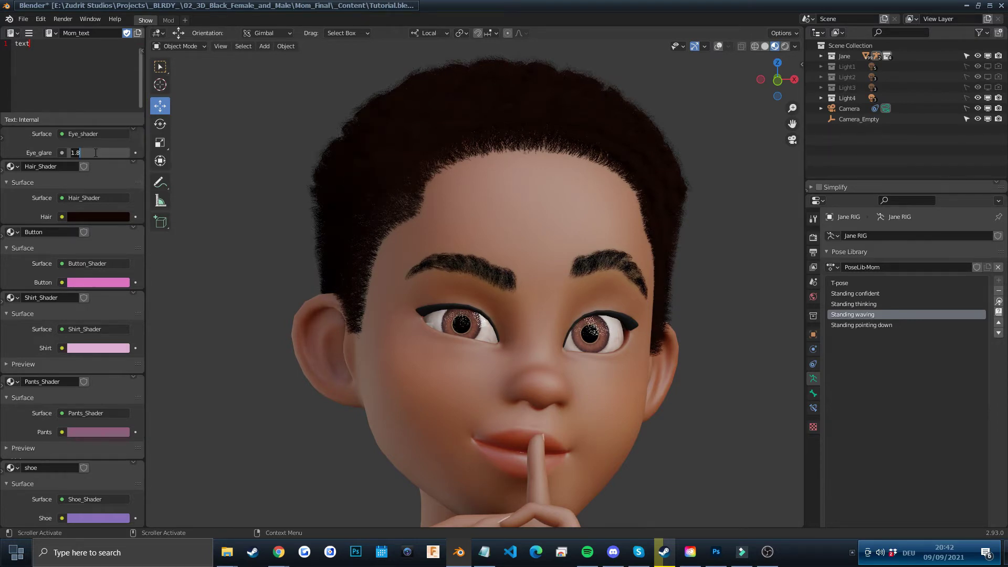
{"action": "key", "text": "BackSpace"}
{"action": "key", "text": "BackSpace"}
{"action": "key", "text": "BackSpace"}
{"action": "type", "text": "0"}
{"action": "key", "text": "Return"}
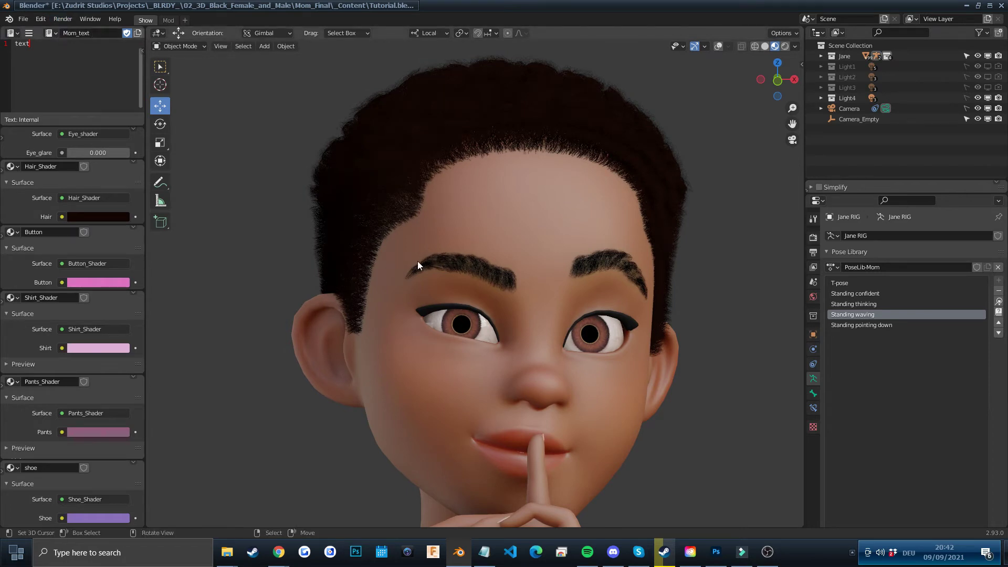
{"action": "middle_click_drag", "start_coordinate": [444, 272], "coordinate": [470, 320]}
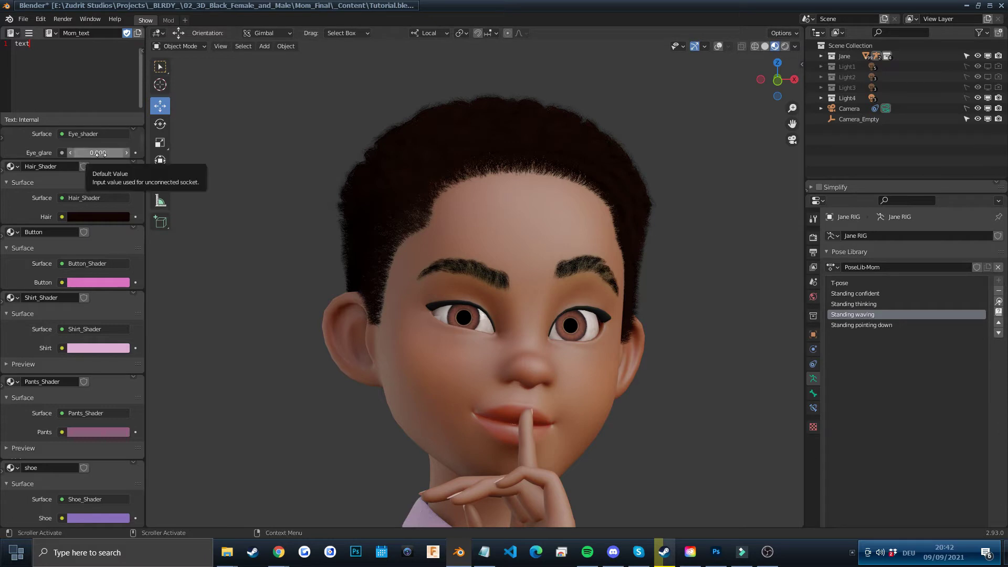
In camera view with overlays shown, apply the T-pose from the Pose Library.
{"action": "key", "text": "KP_0"}
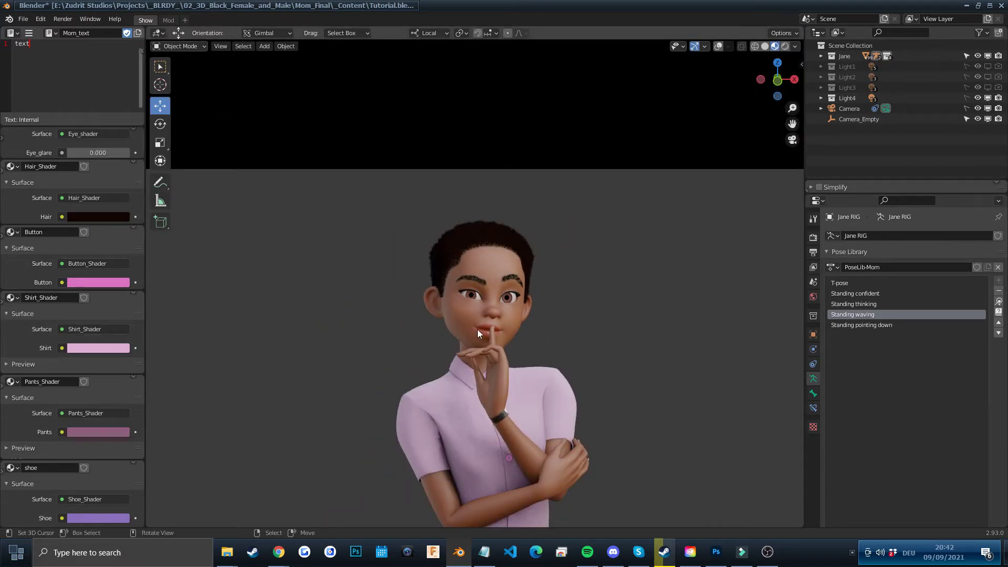
{"action": "key", "text": "Home"}
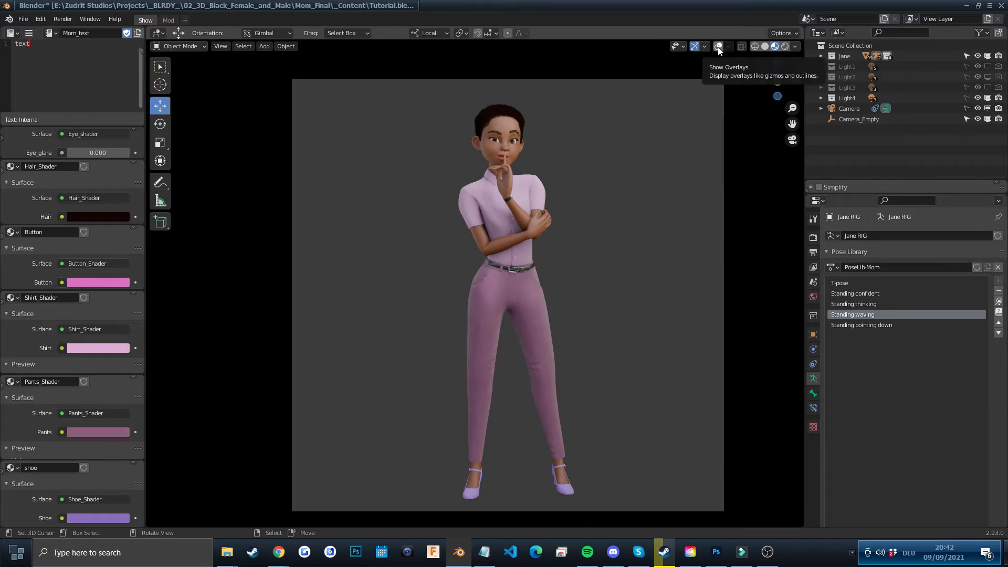
{"action": "left_click", "coordinate": [718, 48]}
{"action": "scroll", "coordinate": [563, 142], "scroll_direction": "up", "scroll_amount": 2}
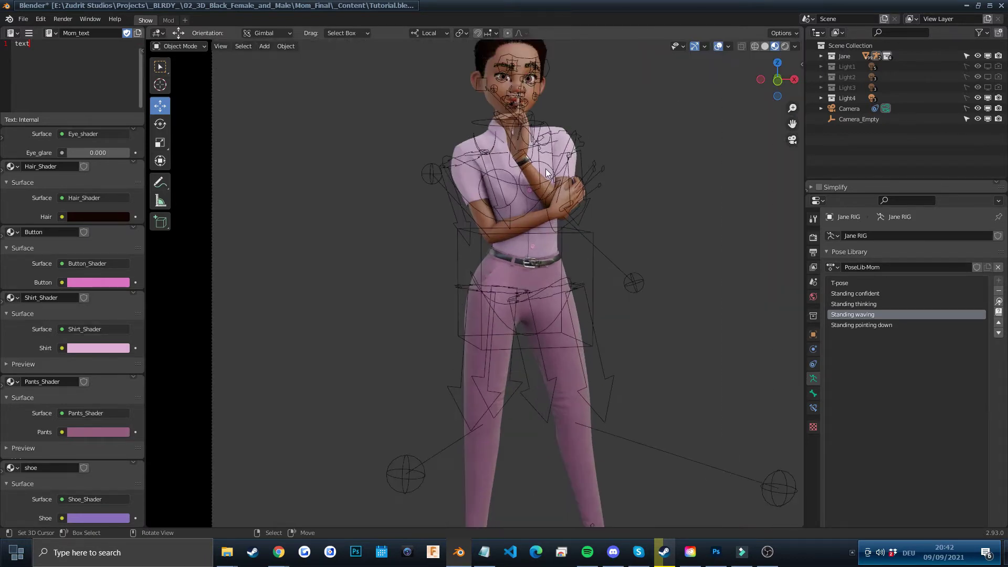
{"action": "left_click", "coordinate": [853, 282]}
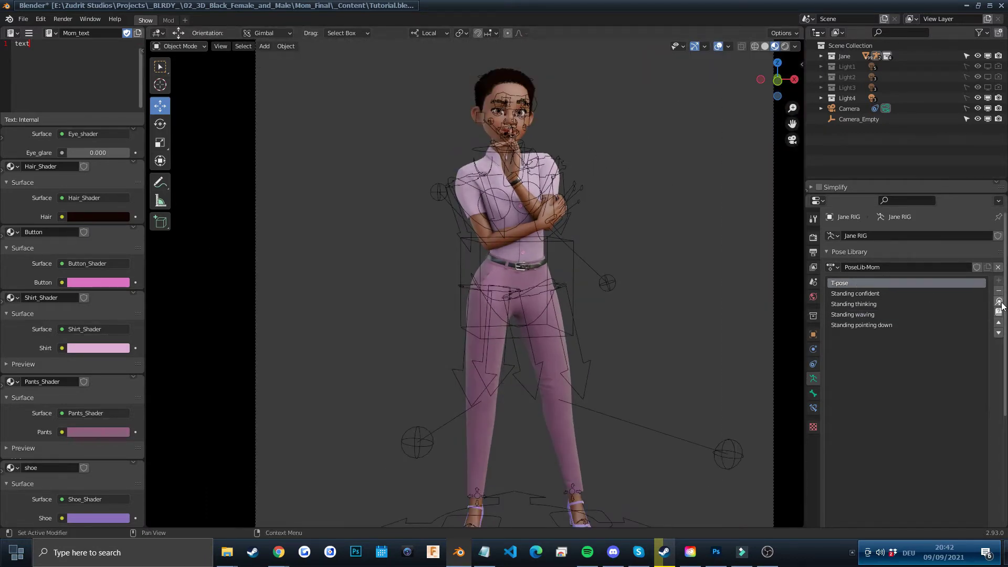
{"action": "left_click", "coordinate": [999, 302]}
{"action": "key", "text": "n"}
Select Jane's armature and switch it to Pose Mode.
{"action": "left_click", "coordinate": [471, 252]}
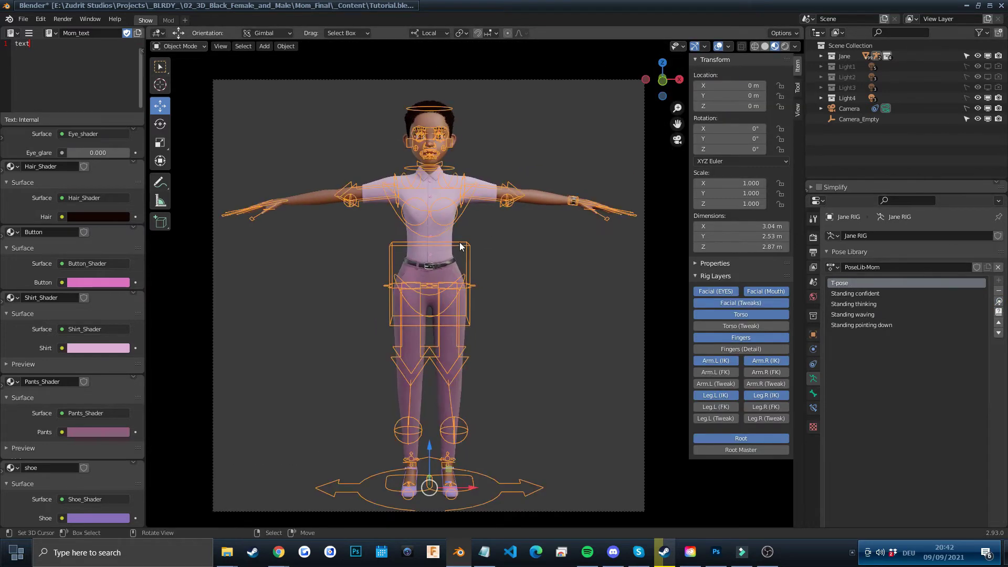
{"action": "key", "text": "ctrl+Tab"}
{"action": "left_click", "coordinate": [469, 287]}
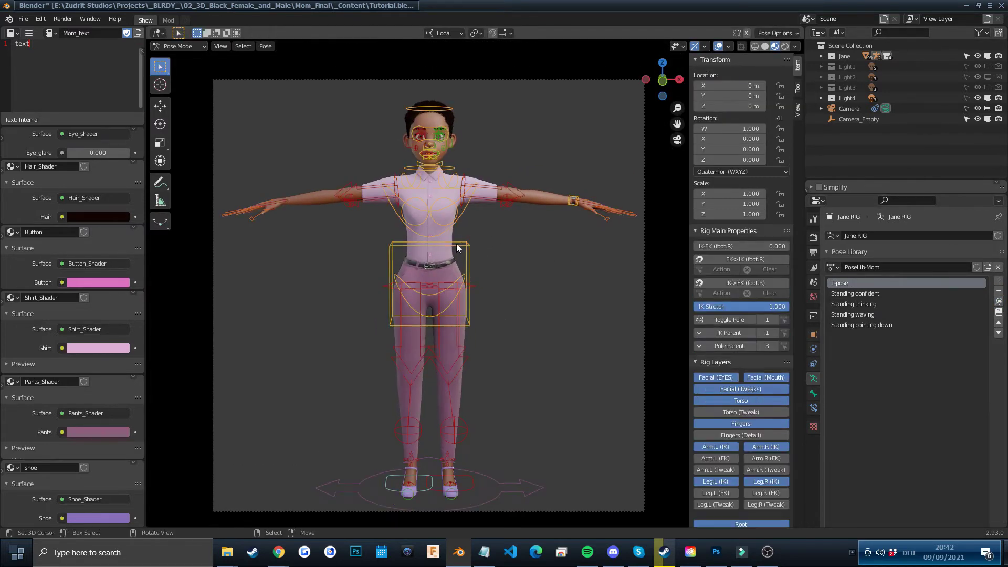
Enable Simplify in the Render properties.
{"action": "left_click", "coordinate": [813, 237]}
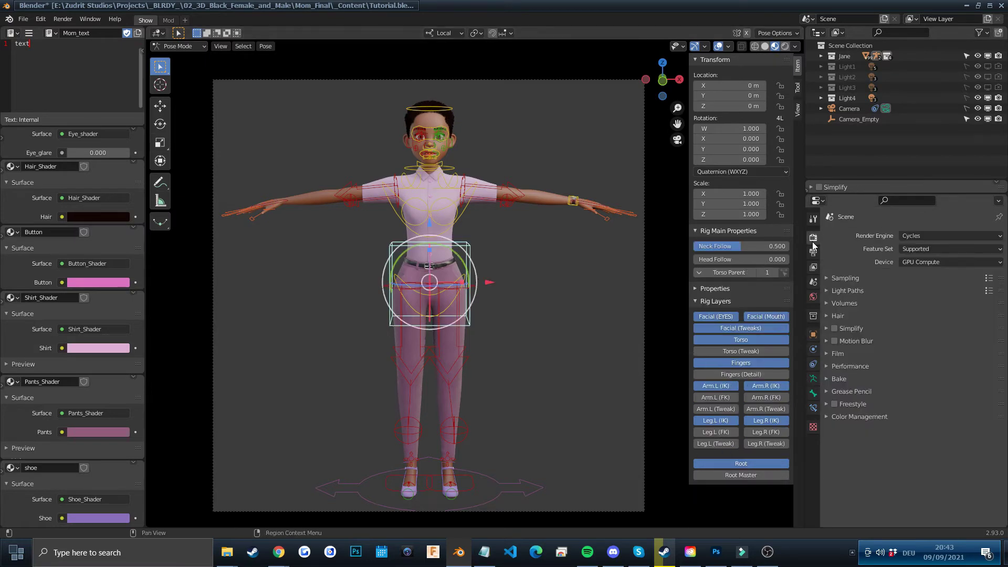
{"action": "left_click", "coordinate": [834, 328]}
{"action": "key", "text": "g"}
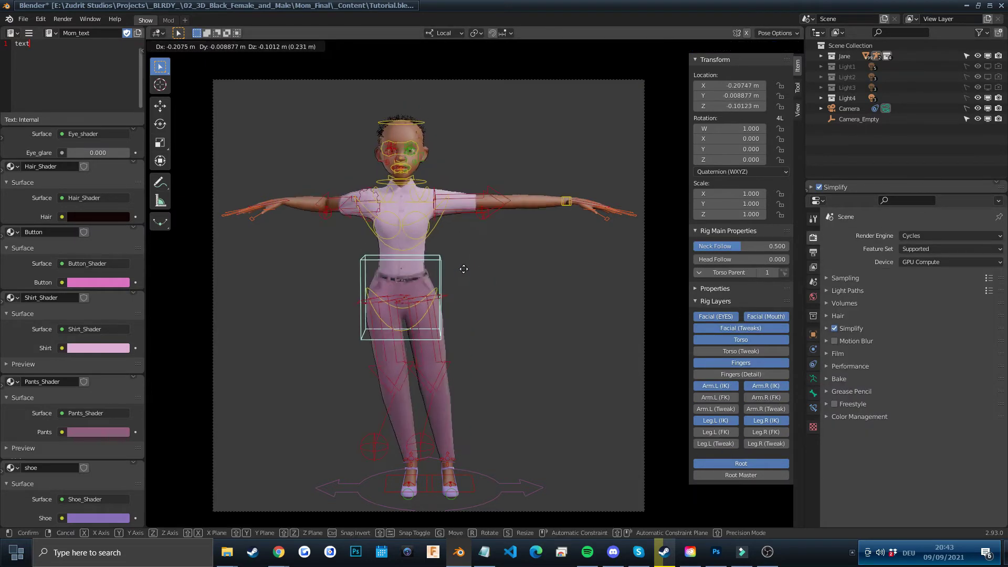
{"action": "right_click", "coordinate": [455, 254]}
{"action": "scroll", "coordinate": [490, 196], "scroll_direction": "up", "scroll_amount": 3}
Compare Jane's hair with Simplify off and on, leaving Simplify enabled.
{"action": "middle_click_drag", "start_coordinate": [490, 198], "coordinate": [482, 283], "text": "shift"}
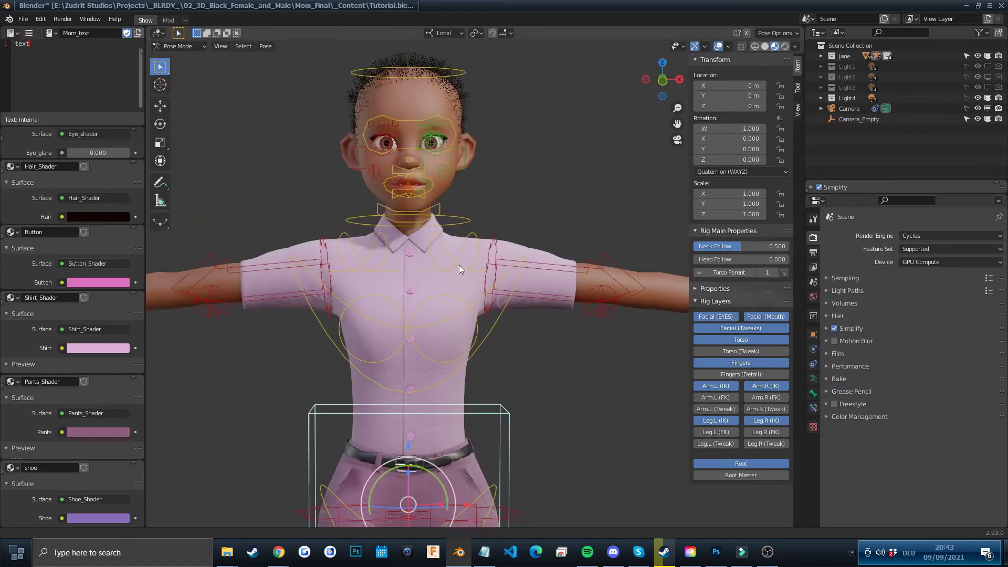
{"action": "scroll", "coordinate": [459, 266], "scroll_direction": "up", "scroll_amount": 2}
{"action": "scroll", "coordinate": [426, 194], "scroll_direction": "up", "scroll_amount": 2}
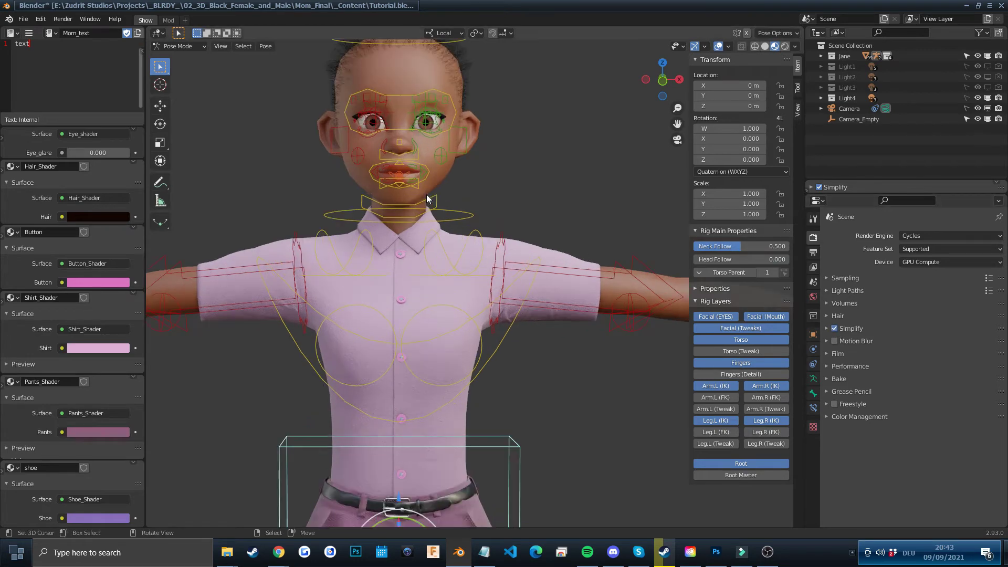
{"action": "scroll", "coordinate": [431, 159], "scroll_direction": "up", "scroll_amount": 3}
{"action": "middle_click_drag", "start_coordinate": [430, 158], "coordinate": [482, 304], "text": "shift"}
{"action": "scroll", "coordinate": [482, 304], "scroll_direction": "up", "scroll_amount": 3}
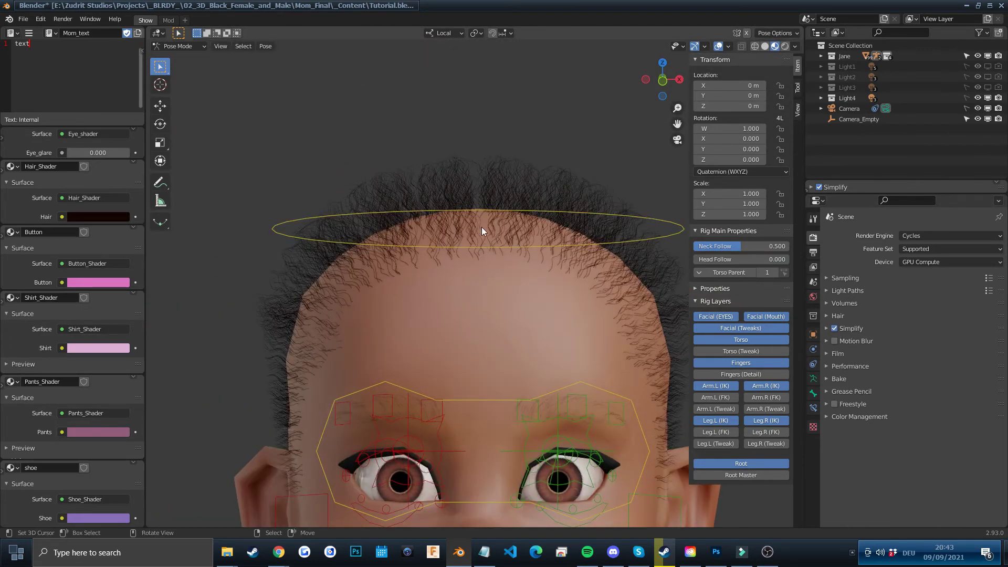
{"action": "scroll", "coordinate": [481, 227], "scroll_direction": "down", "scroll_amount": 1}
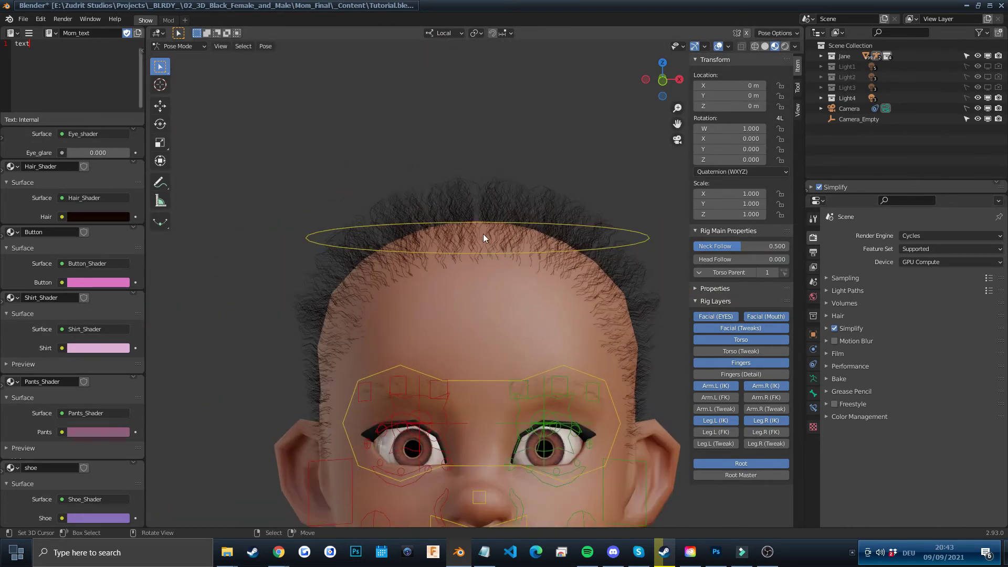
{"action": "left_click", "coordinate": [833, 327]}
{"action": "scroll", "coordinate": [555, 299], "scroll_direction": "down", "scroll_amount": 2}
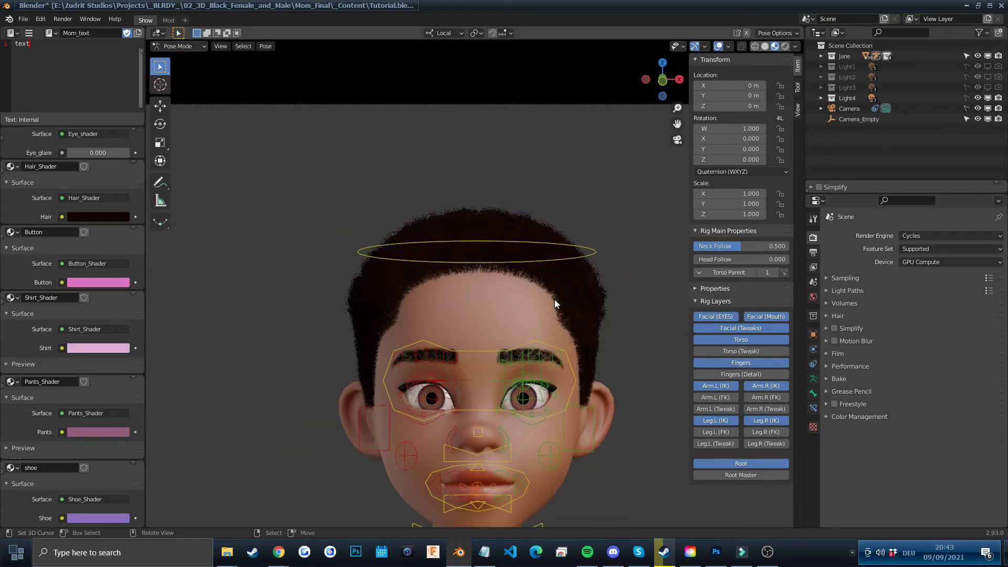
{"action": "left_click", "coordinate": [832, 330]}
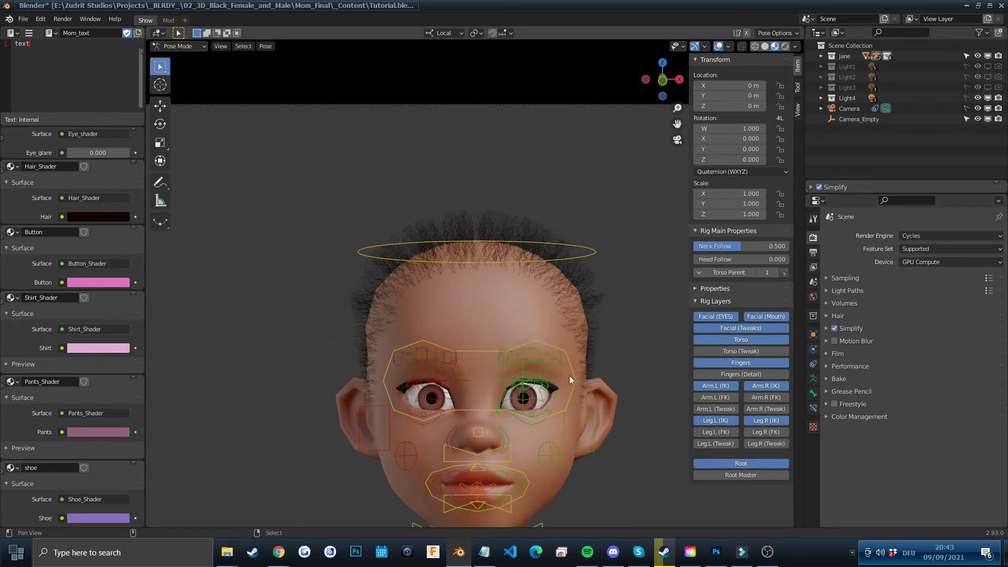
{"action": "middle_click_drag", "start_coordinate": [569, 376], "coordinate": [538, 195], "text": "shift"}
{"action": "scroll", "coordinate": [537, 196], "scroll_direction": "down", "scroll_amount": 3}
{"action": "scroll", "coordinate": [503, 306], "scroll_direction": "down", "scroll_amount": 2}
Apply the Standing confident library pose while viewing through the scene camera.
{"action": "key", "text": "KP_0"}
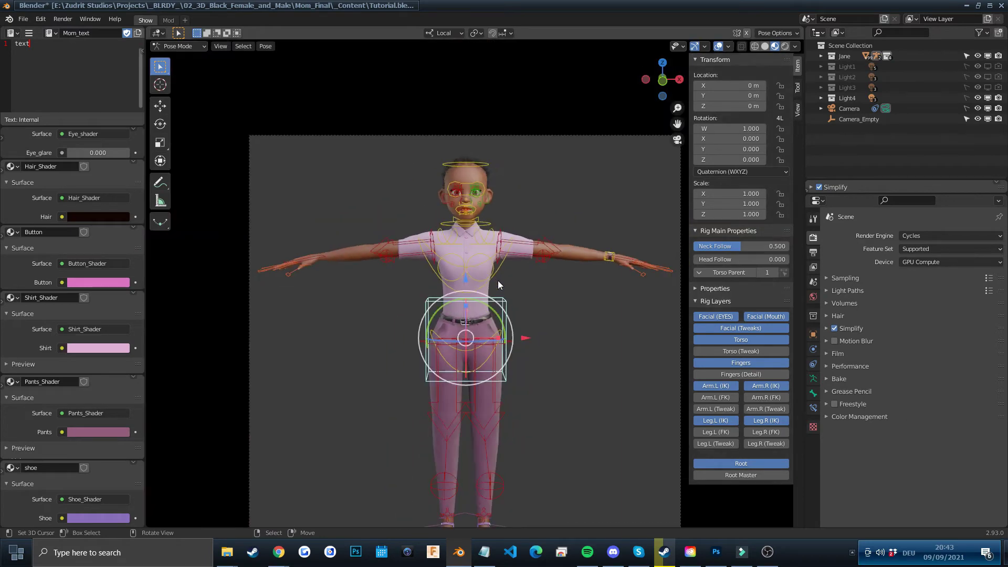
{"action": "left_click", "coordinate": [470, 297]}
{"action": "key", "text": "g"}
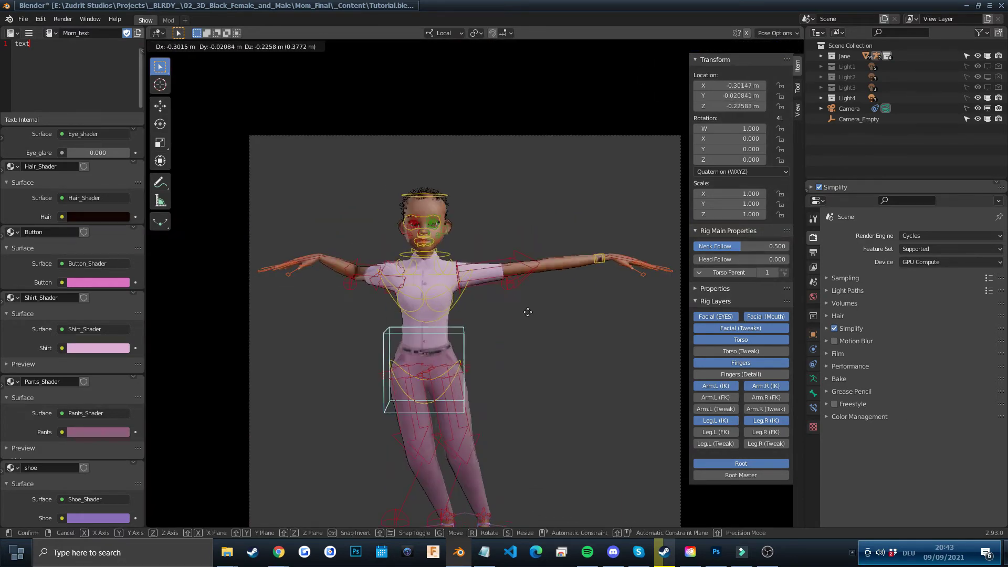
{"action": "key", "text": "Escape"}
{"action": "key", "text": "ctrl+Tab"}
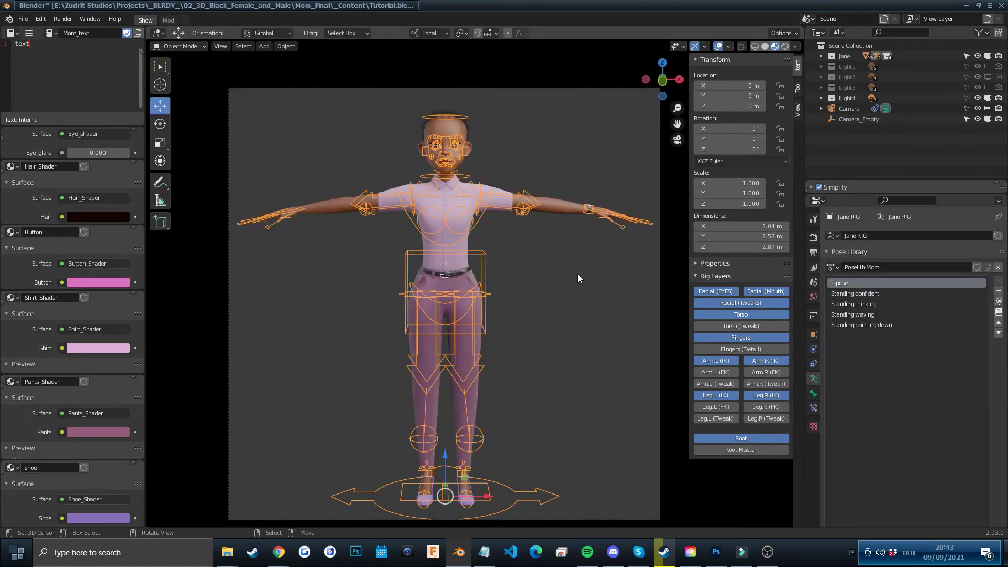
{"action": "left_click", "coordinate": [929, 293]}
{"action": "left_click", "coordinate": [998, 302]}
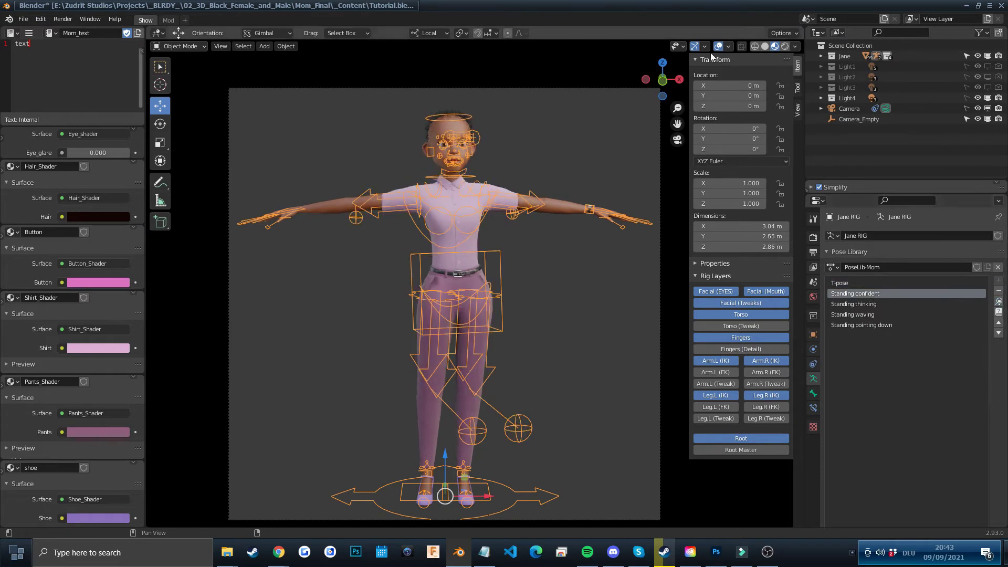
Hide the rig overlays, clear the bone selection and reapply Standing confident.
{"action": "left_click", "coordinate": [718, 47]}
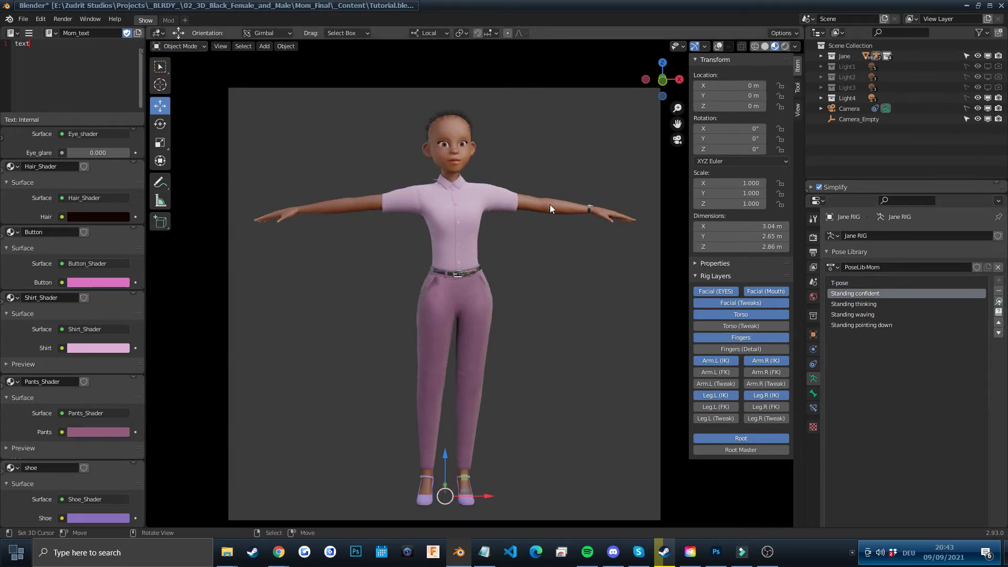
{"action": "key", "text": "ctrl+Tab"}
{"action": "left_click", "coordinate": [506, 291]}
{"action": "key", "text": "ctrl+Tab"}
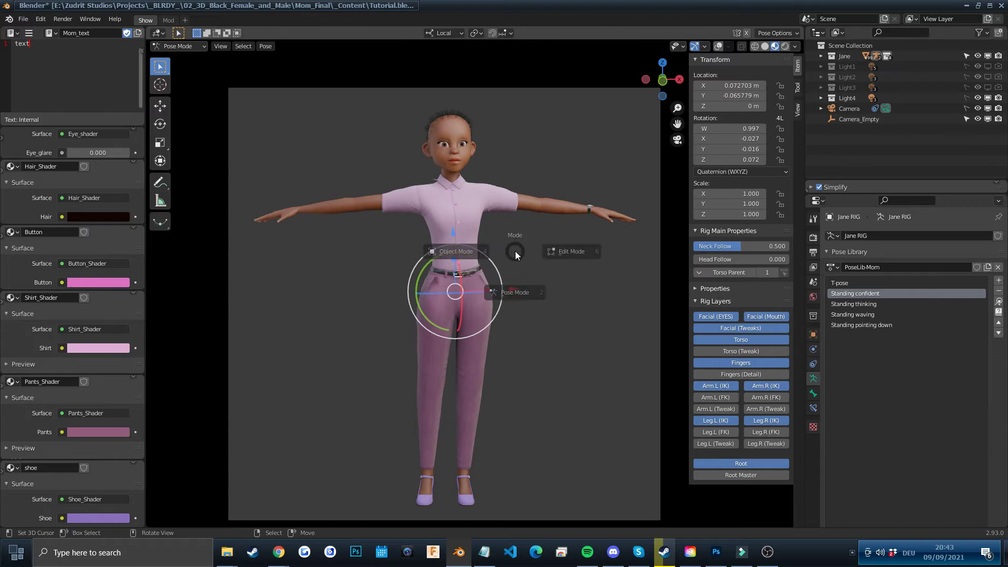
{"action": "left_click", "coordinate": [582, 249]}
{"action": "key", "text": "ctrl+Tab"}
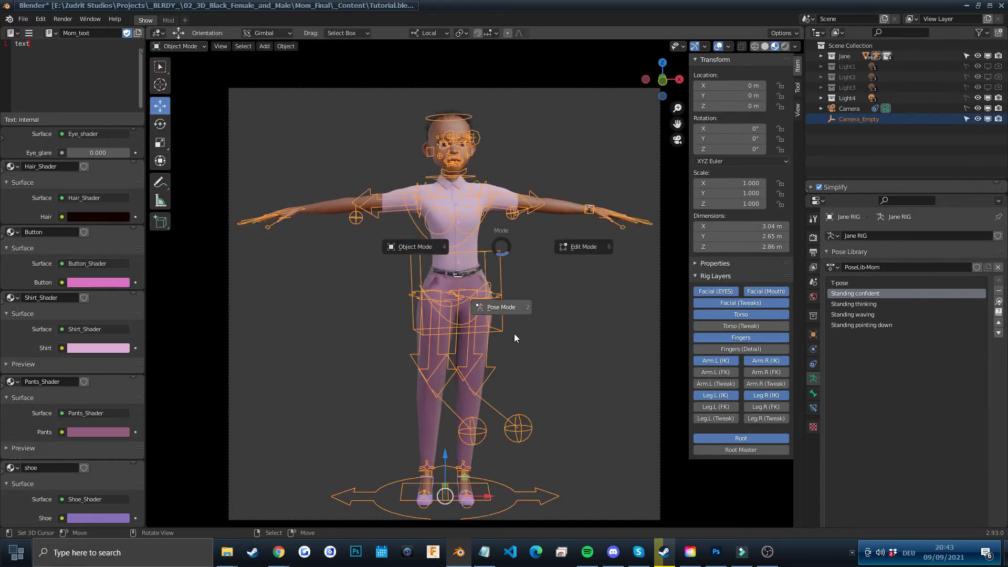
{"action": "left_click", "coordinate": [514, 333]}
{"action": "scroll", "coordinate": [502, 259], "scroll_direction": "up", "scroll_amount": 3}
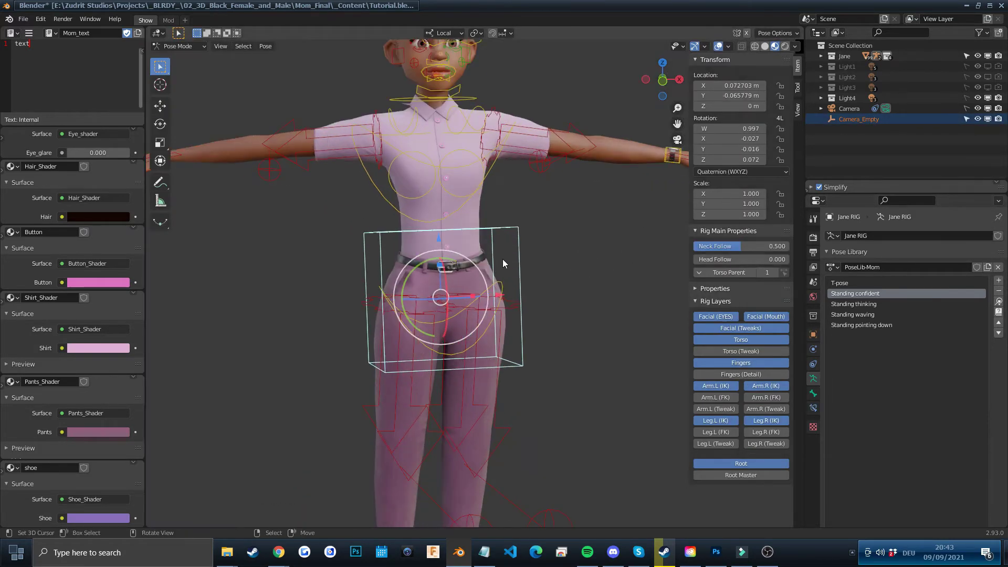
{"action": "key", "text": "alt+a"}
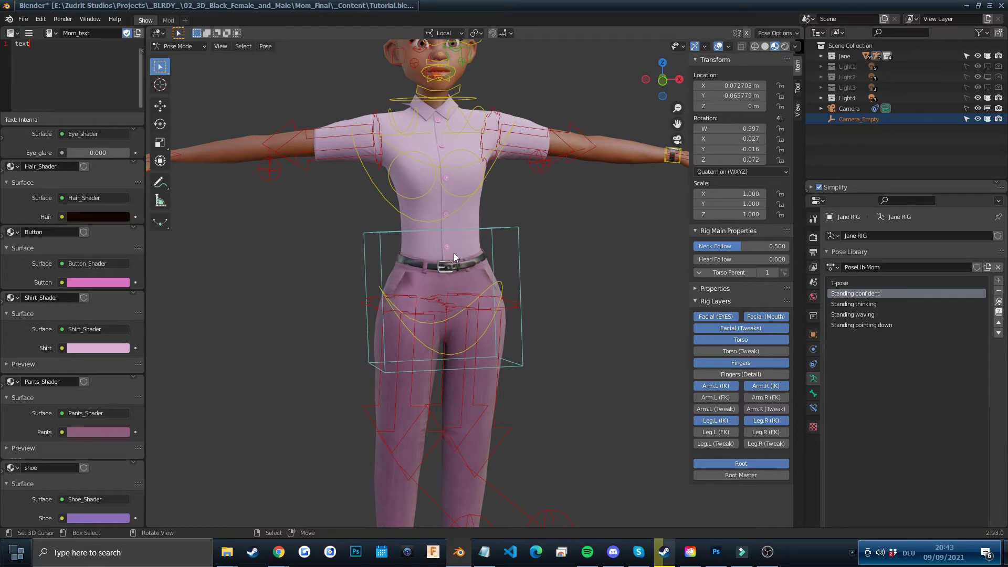
{"action": "scroll", "coordinate": [528, 236], "scroll_direction": "down", "scroll_amount": 3}
{"action": "scroll", "coordinate": [524, 232], "scroll_direction": "up", "scroll_amount": 3}
{"action": "scroll", "coordinate": [548, 265], "scroll_direction": "down", "scroll_amount": 1}
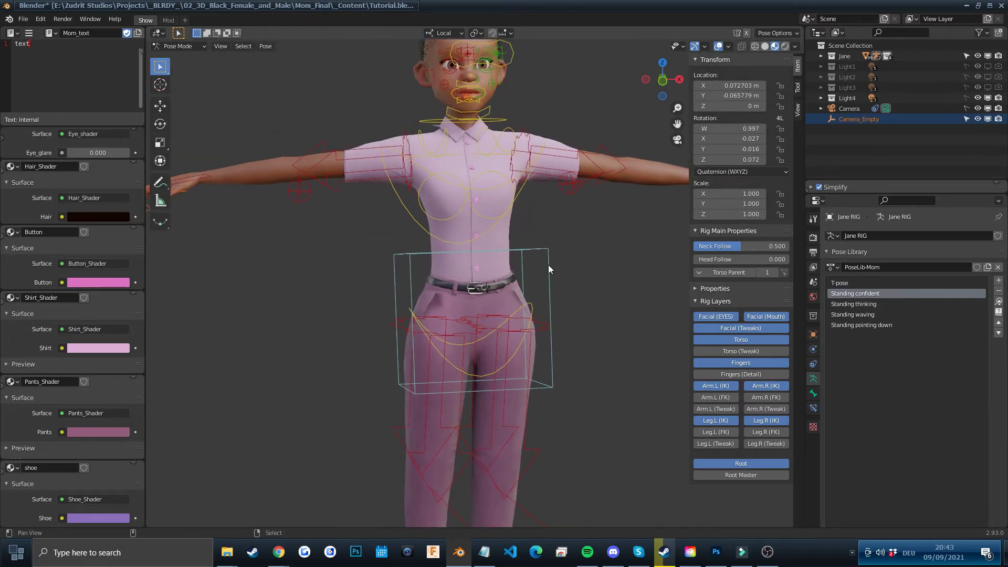
{"action": "key", "text": "ctrl+Tab"}
{"action": "left_click", "coordinate": [850, 294]}
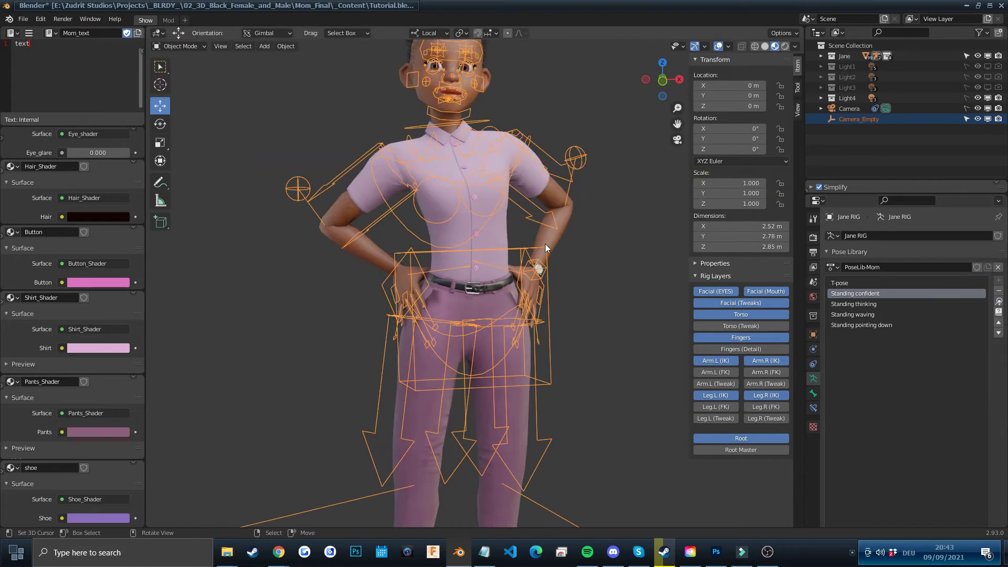
{"action": "scroll", "coordinate": [545, 243], "scroll_direction": "down", "scroll_amount": 2}
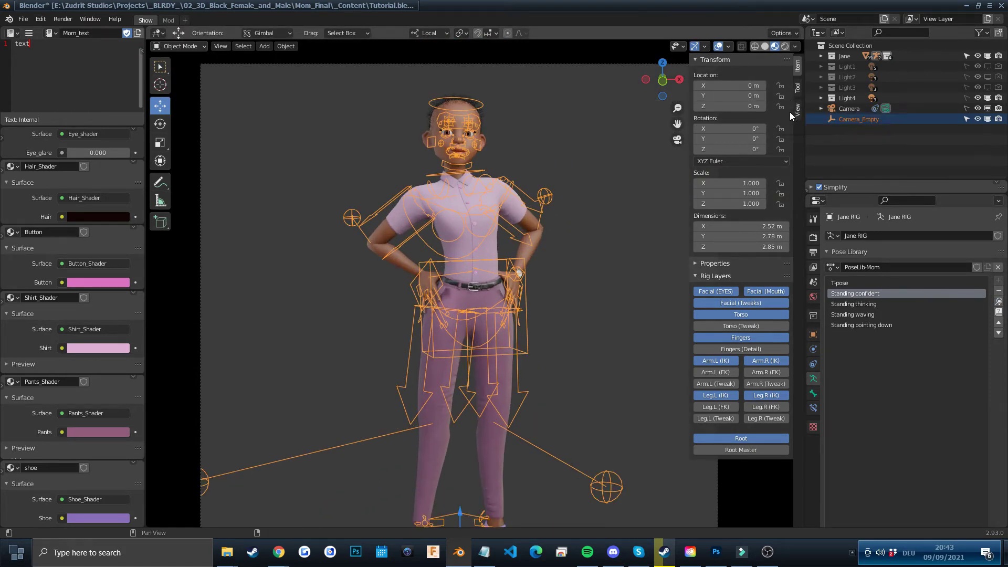
{"action": "scroll", "coordinate": [589, 254], "scroll_direction": "up", "scroll_amount": 3}
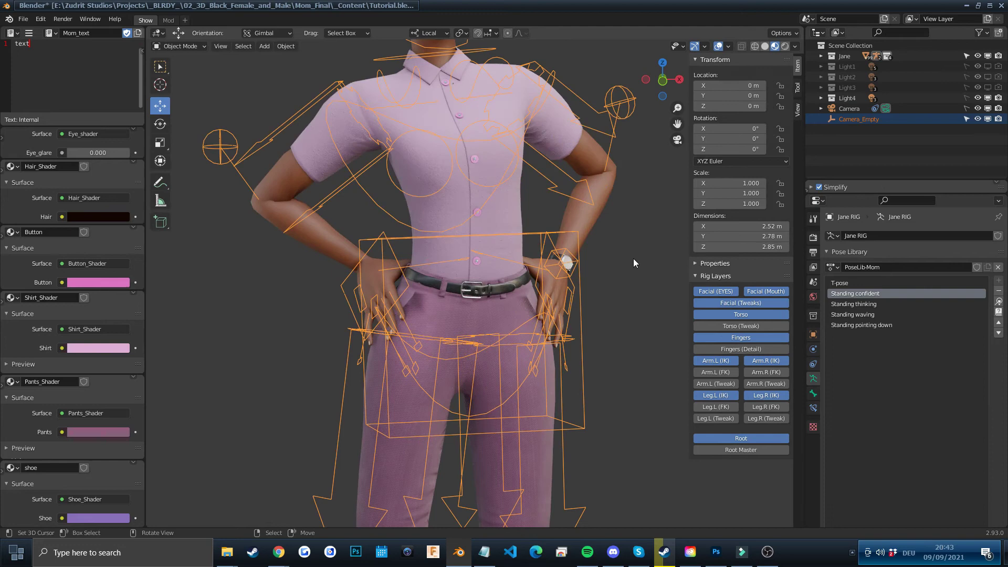
{"action": "scroll", "coordinate": [592, 232], "scroll_direction": "down", "scroll_amount": 2}
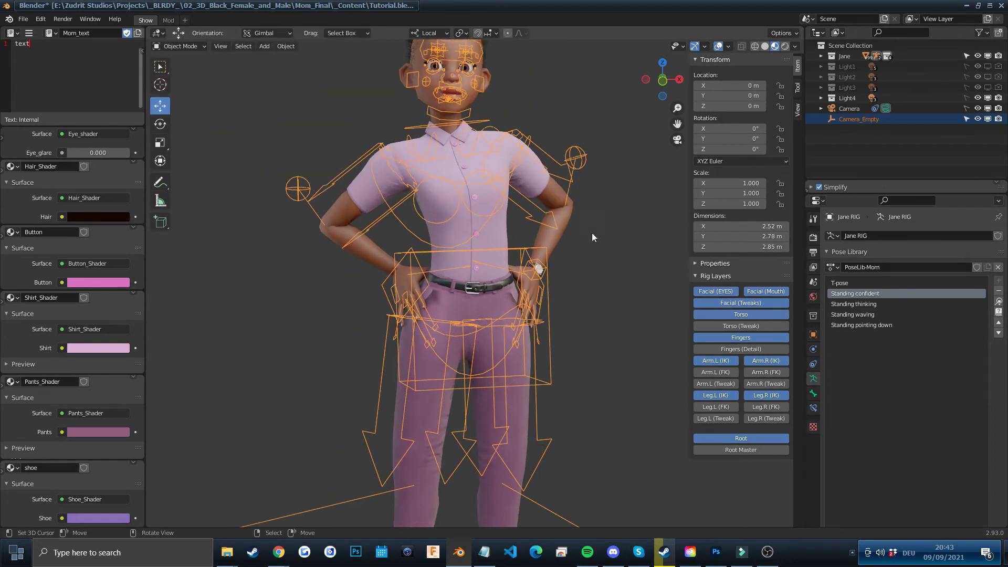
{"action": "scroll", "coordinate": [592, 232], "scroll_direction": "down", "scroll_amount": 2}
Hide the rig overlays and sidebar, and review the output and render engine settings.
{"action": "left_click", "coordinate": [716, 47]}
{"action": "key", "text": "n"}
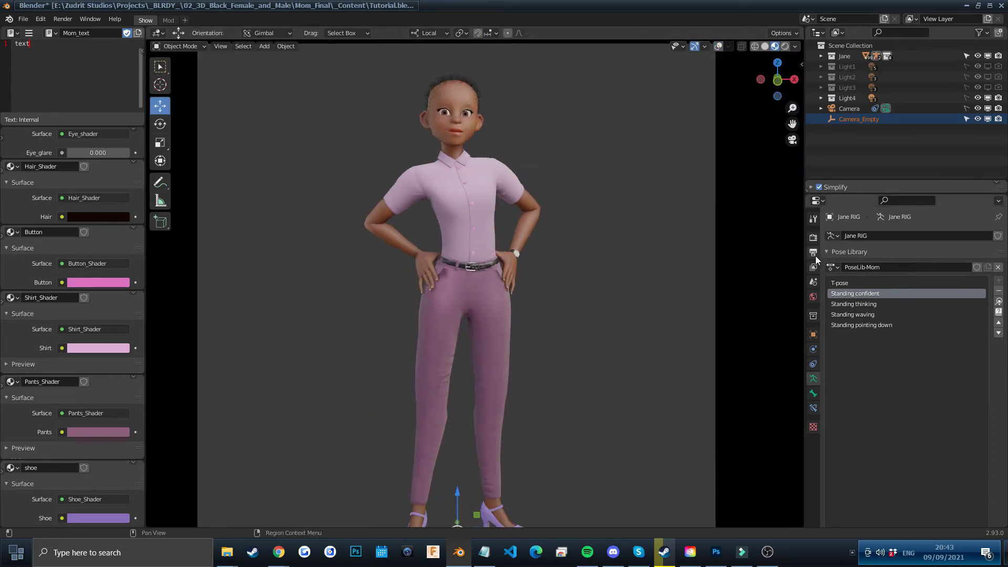
{"action": "left_click", "coordinate": [813, 251]}
{"action": "left_click", "coordinate": [813, 237]}
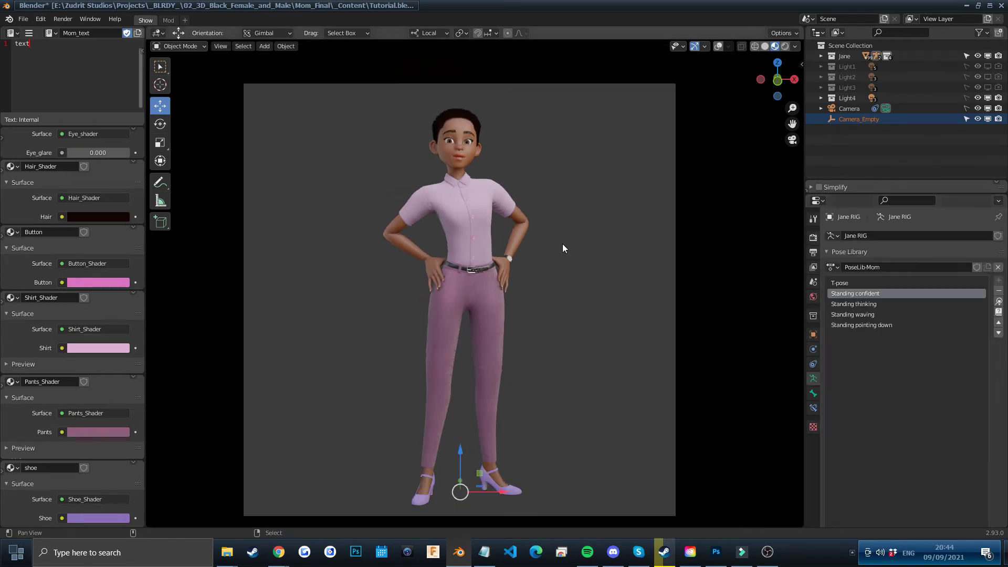
{"action": "scroll", "coordinate": [561, 239], "scroll_direction": "up", "scroll_amount": 1}
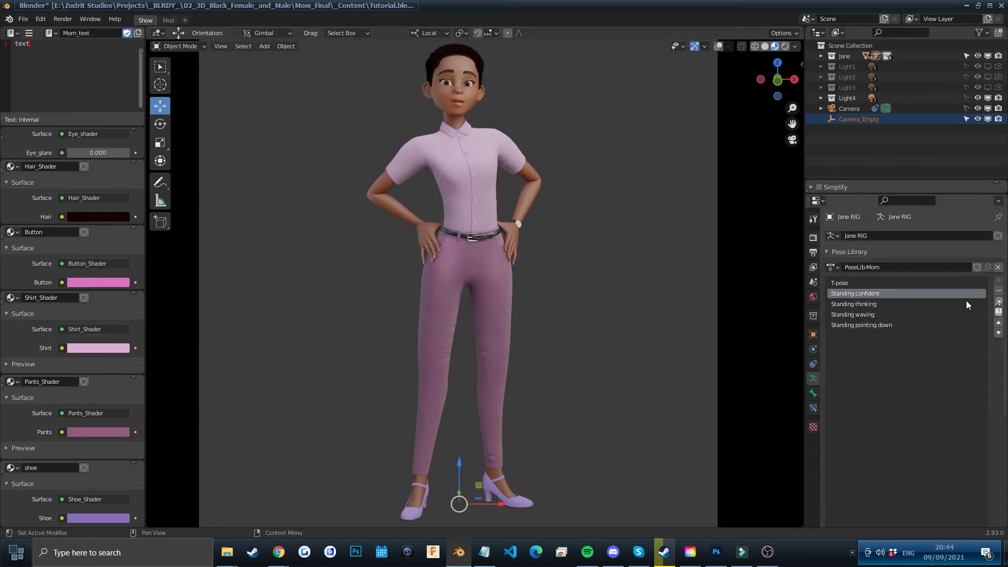
Try Standing thinking and Standing waving, then apply Standing pointing down in camera view.
{"action": "left_click", "coordinate": [945, 303]}
{"action": "left_click", "coordinate": [999, 302]}
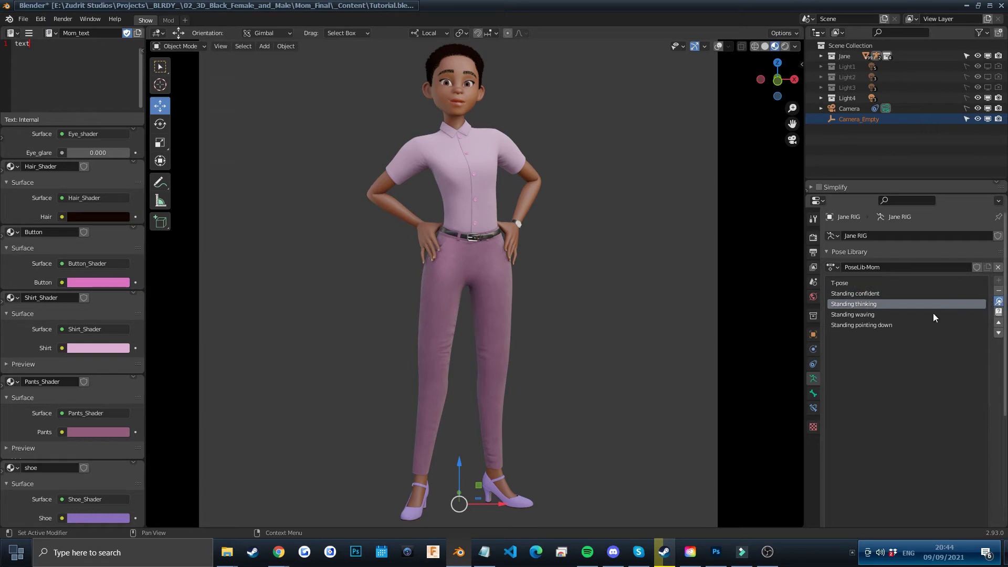
{"action": "left_click", "coordinate": [896, 314]}
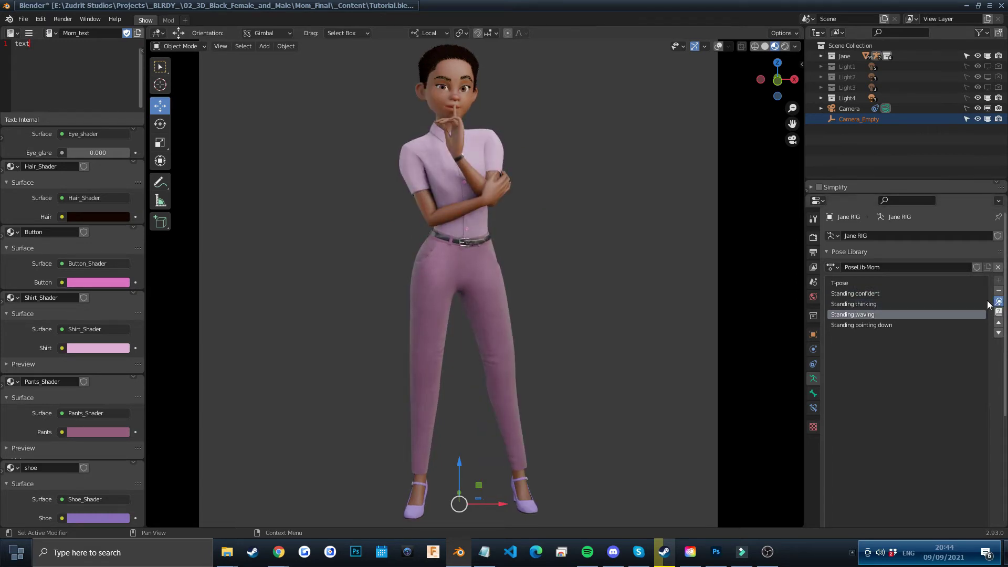
{"action": "left_click", "coordinate": [883, 324]}
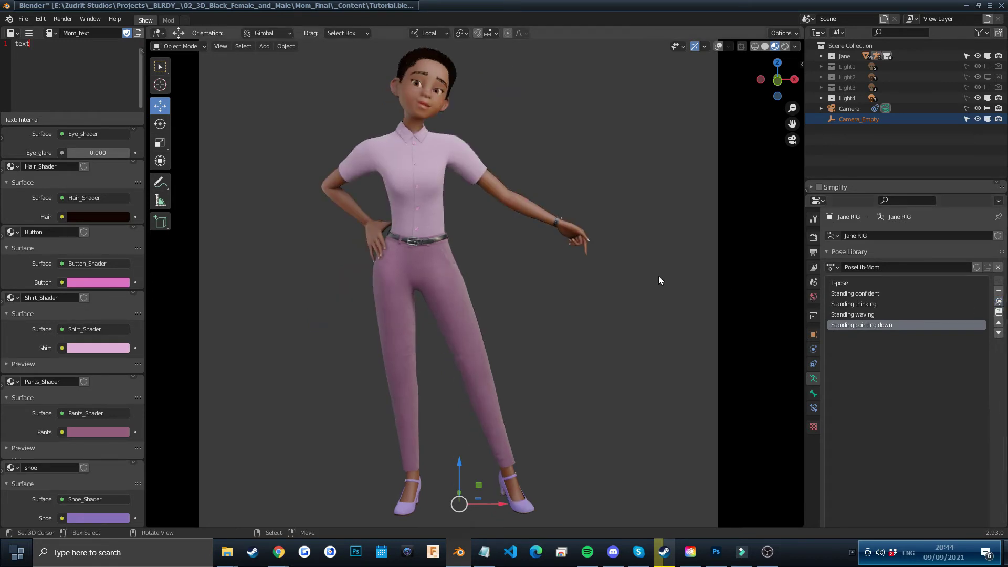
{"action": "key", "text": "KP_0"}
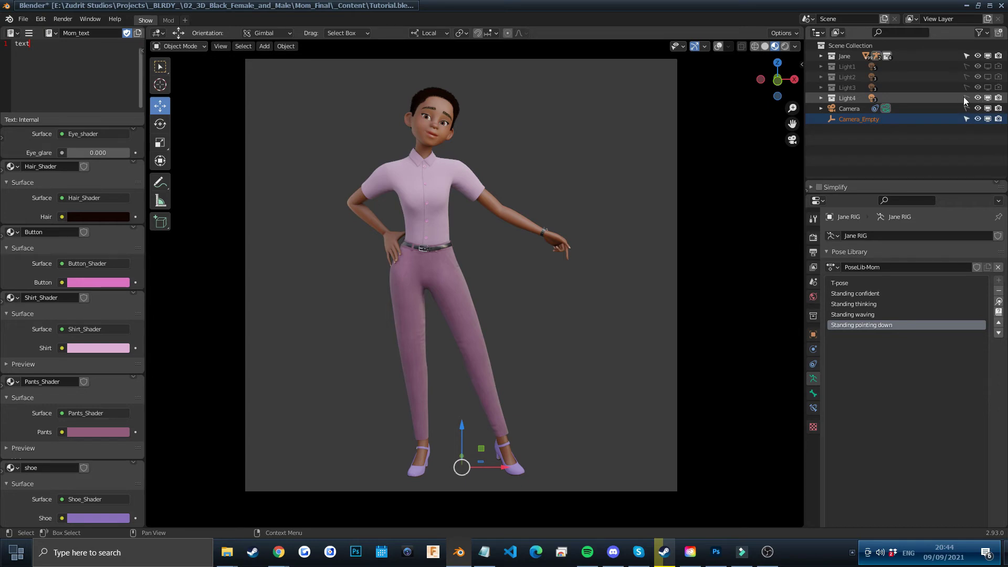
Select Light4 and render a still image via Render > Render Image.
{"action": "left_click", "coordinate": [844, 99]}
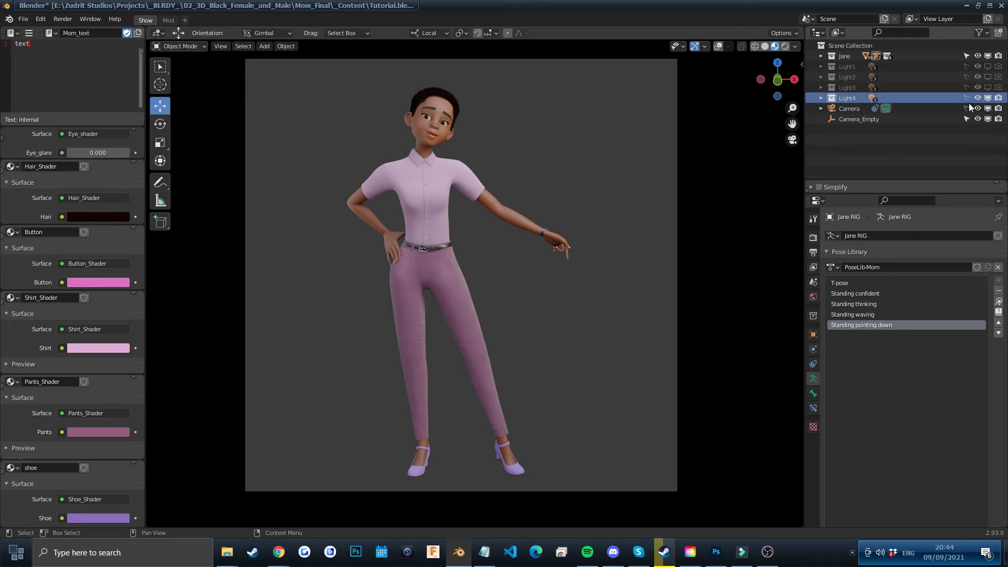
{"action": "left_click", "coordinate": [63, 20]}
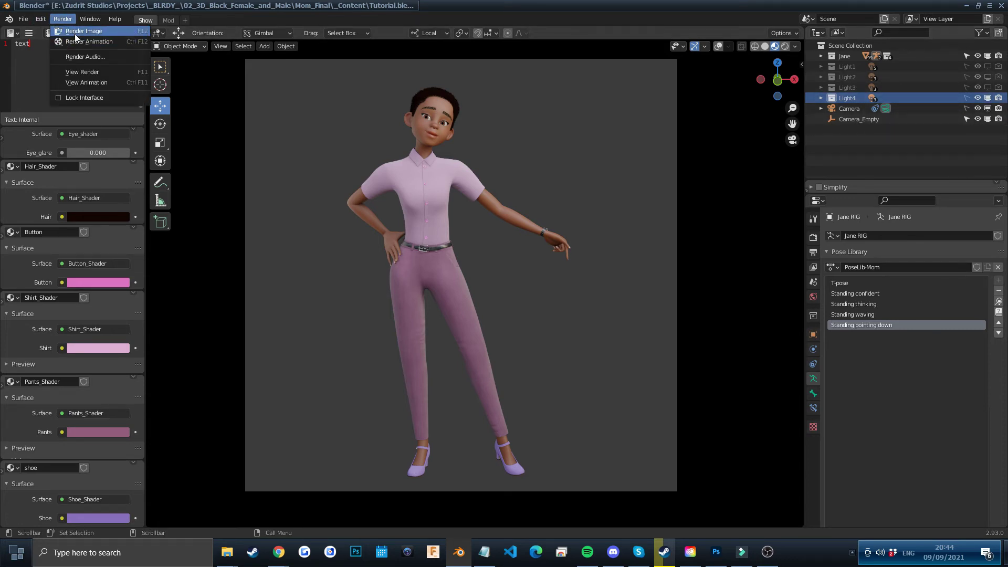
{"action": "left_click", "coordinate": [76, 31]}
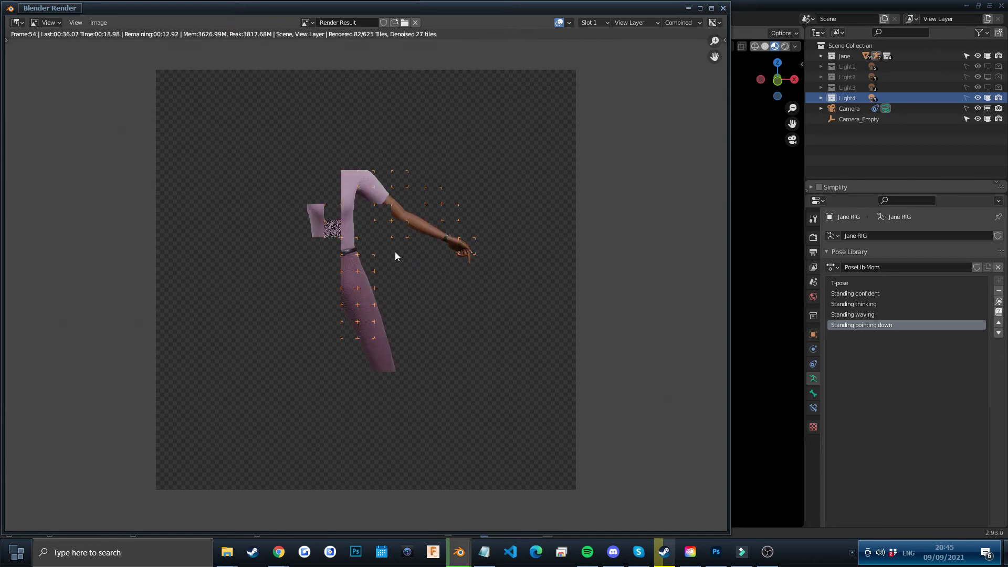
{"action": "scroll", "coordinate": [395, 256], "scroll_direction": "up", "scroll_amount": 3}
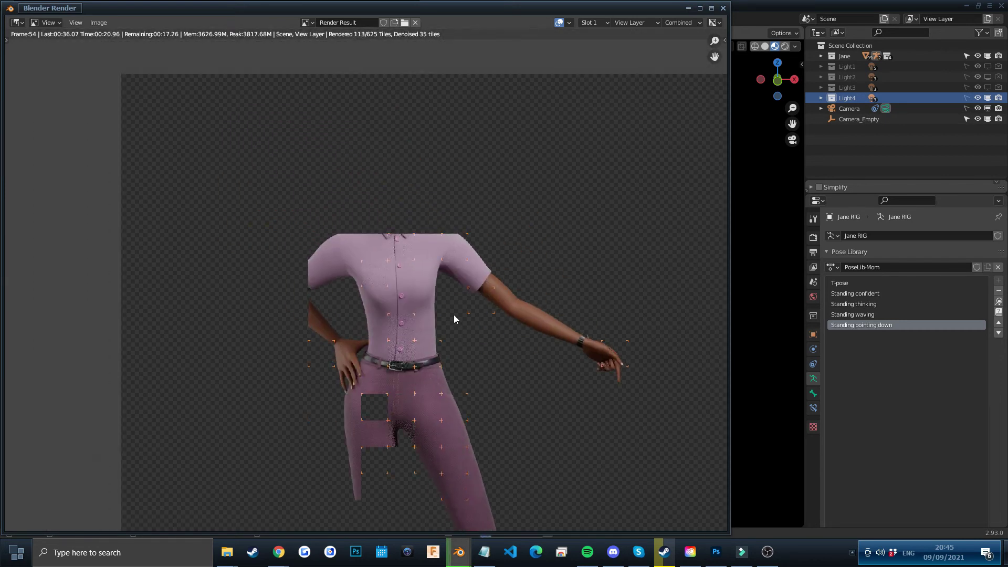
{"action": "scroll", "coordinate": [455, 318], "scroll_direction": "down", "scroll_amount": 2}
{"action": "scroll", "coordinate": [278, 136], "scroll_direction": "up", "scroll_amount": 1}
{"action": "scroll", "coordinate": [370, 182], "scroll_direction": "up", "scroll_amount": 2}
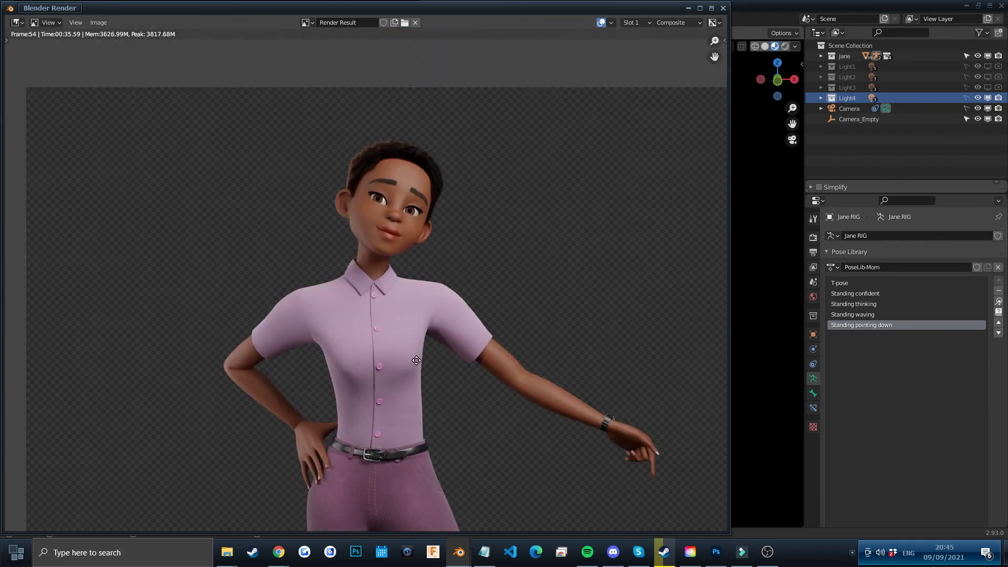
{"action": "scroll", "coordinate": [457, 229], "scroll_direction": "up", "scroll_amount": 5}
{"action": "scroll", "coordinate": [447, 298], "scroll_direction": "down", "scroll_amount": 2}
{"action": "scroll", "coordinate": [443, 362], "scroll_direction": "down", "scroll_amount": 3}
{"action": "scroll", "coordinate": [464, 333], "scroll_direction": "down", "scroll_amount": 1}
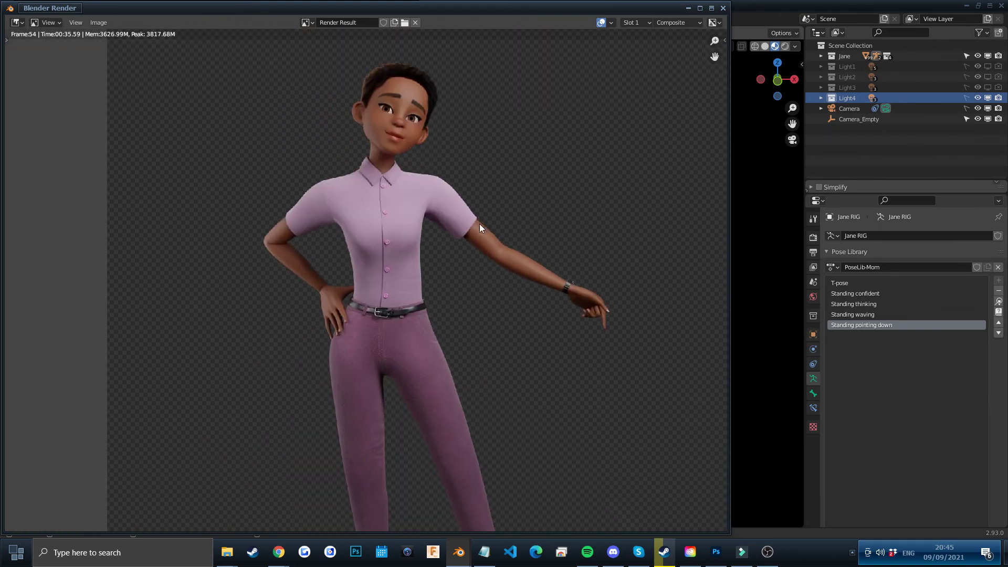
{"action": "scroll", "coordinate": [487, 297], "scroll_direction": "down", "scroll_amount": 1}
{"action": "scroll", "coordinate": [494, 287], "scroll_direction": "down", "scroll_amount": 1}
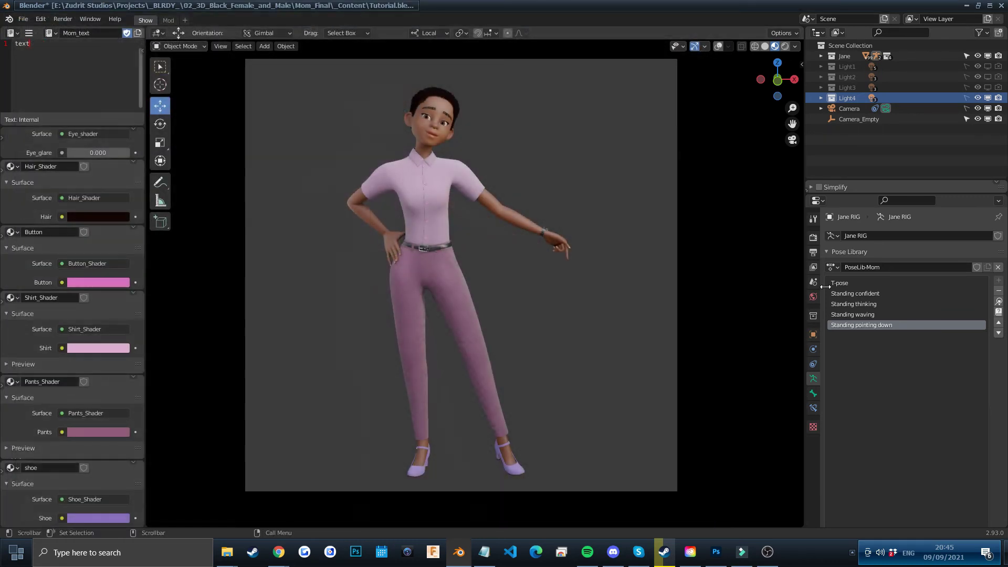
Close the render, confirm 1600×1600 output and Cycles GPU Compute, and select Camera_Empty.
{"action": "left_click", "coordinate": [723, 8]}
{"action": "left_click", "coordinate": [814, 239]}
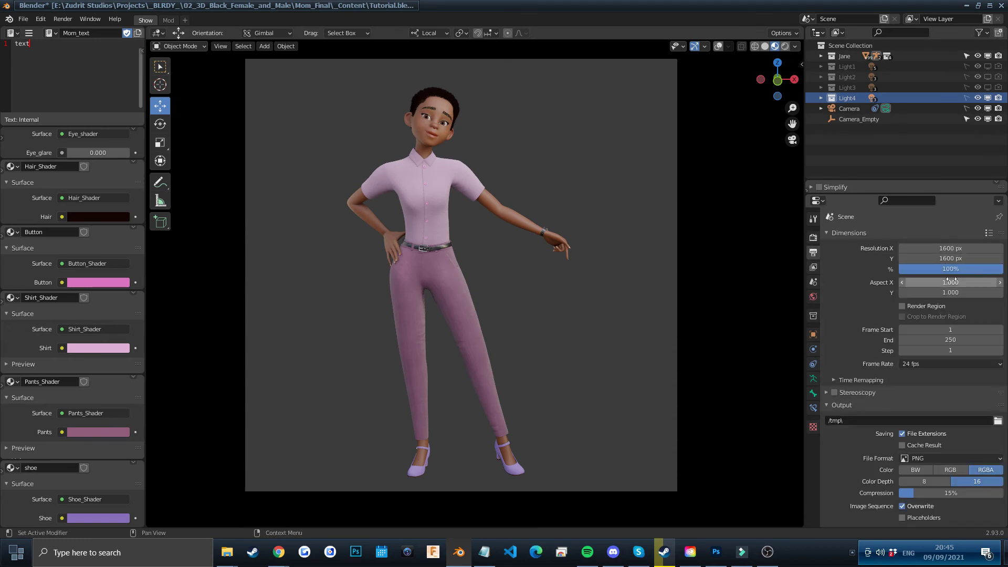
{"action": "left_click", "coordinate": [814, 237]}
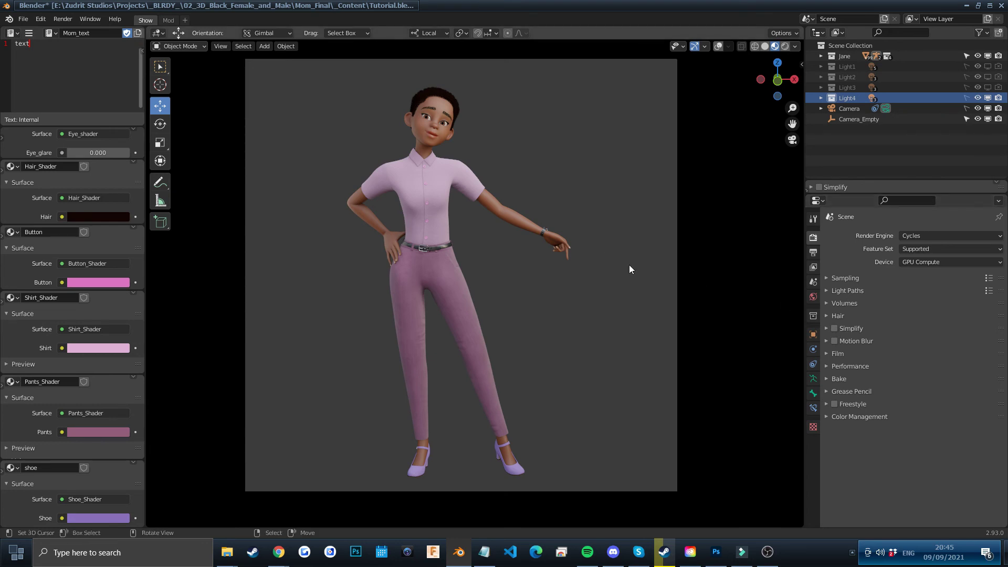
{"action": "left_click", "coordinate": [859, 122]}
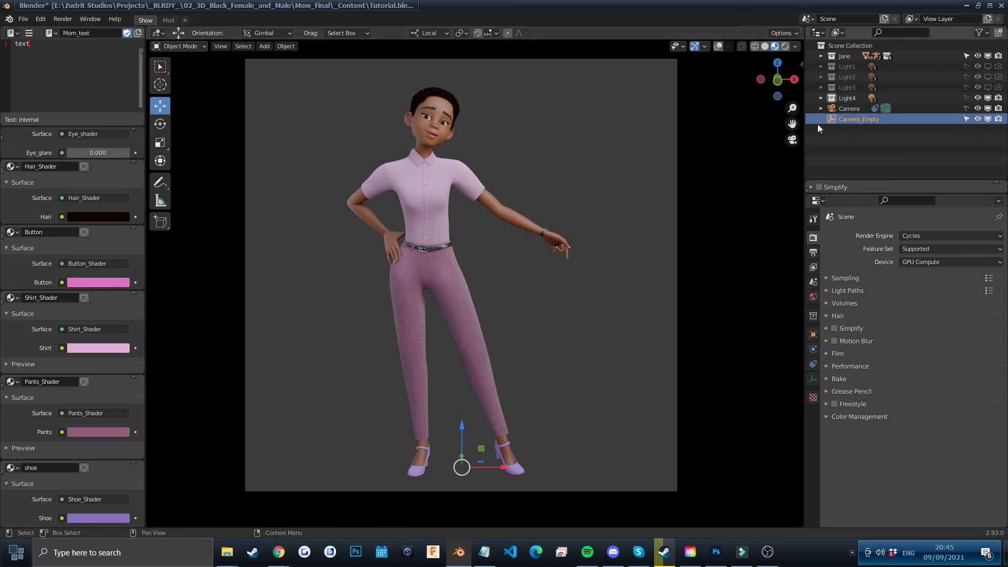
Rotate Camera_Empty's Z around Jane, then select the rig and hide its overlays.
{"action": "key", "text": "n"}
{"action": "mouse_move", "coordinate": [741, 149]}
{"action": "left_mouse_down"}
{"action": "mouse_move", "coordinate": [779, 149]}
{"action": "mouse_move", "coordinate": [709, 149]}
{"action": "left_mouse_up"}
{"action": "left_click", "coordinate": [844, 57]}
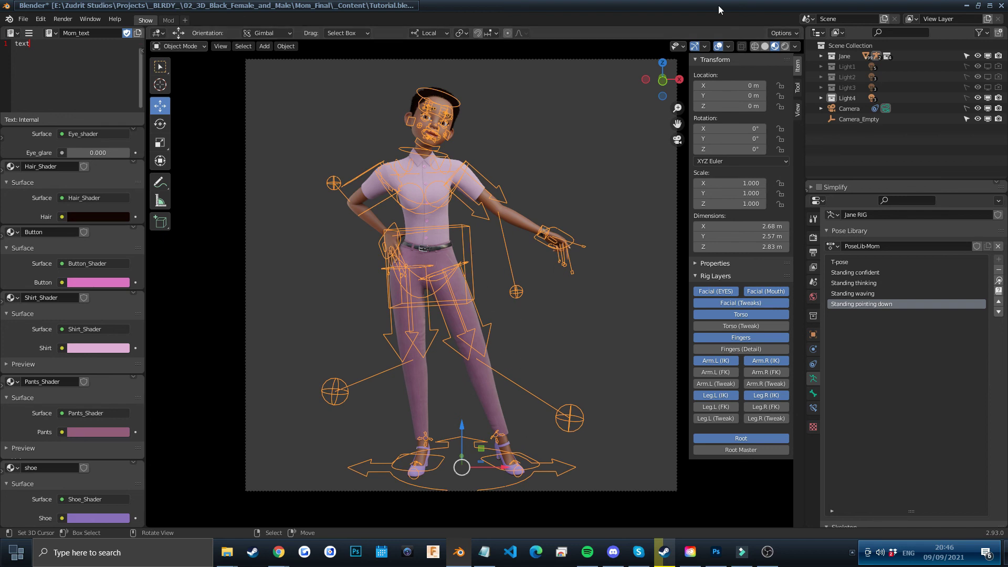
{"action": "left_click", "coordinate": [721, 46]}
{"action": "scroll", "coordinate": [504, 174], "scroll_direction": "up", "scroll_amount": 3}
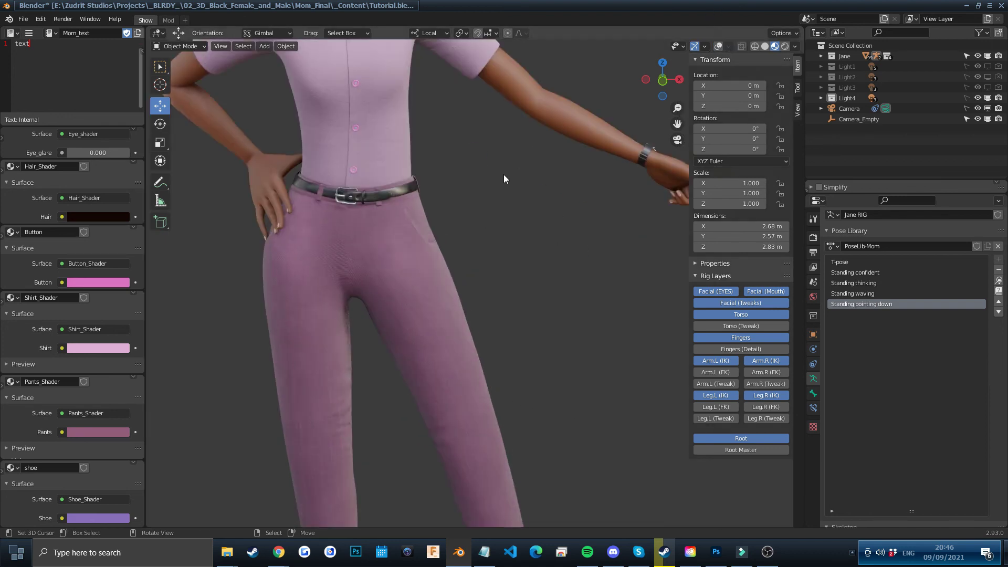
{"action": "scroll", "coordinate": [537, 336], "scroll_direction": "up", "scroll_amount": 3}
{"action": "scroll", "coordinate": [536, 337], "scroll_direction": "up", "scroll_amount": 3, "text": "shift"}
{"action": "scroll", "coordinate": [496, 286], "scroll_direction": "up", "scroll_amount": 3, "text": "shift"}
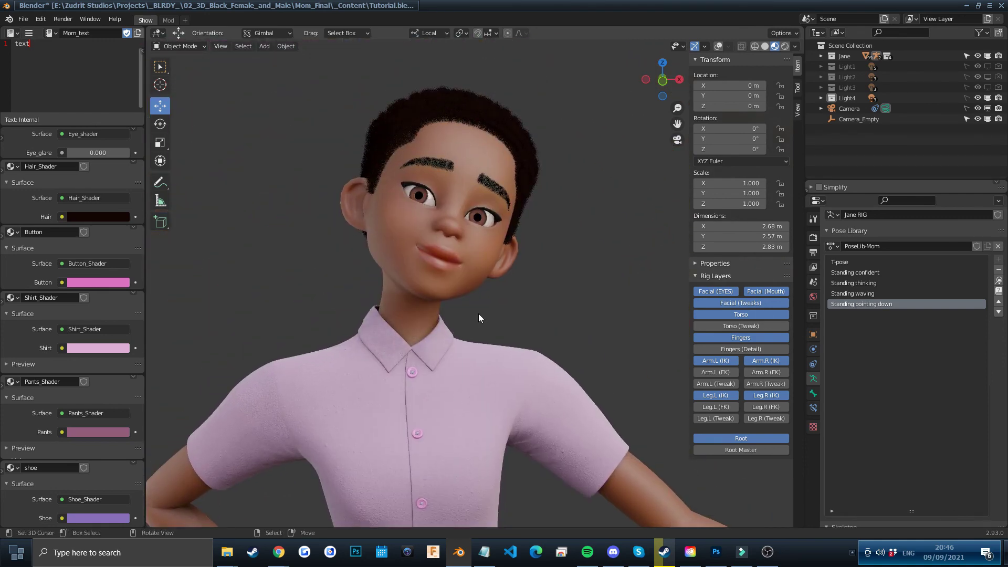
{"action": "scroll", "coordinate": [533, 378], "scroll_direction": "down", "scroll_amount": 5}
{"action": "scroll", "coordinate": [512, 222], "scroll_direction": "down", "scroll_amount": 3, "text": "shift"}
{"action": "scroll", "coordinate": [518, 240], "scroll_direction": "down", "scroll_amount": 3}
{"action": "scroll", "coordinate": [517, 239], "scroll_direction": "up", "scroll_amount": 2}
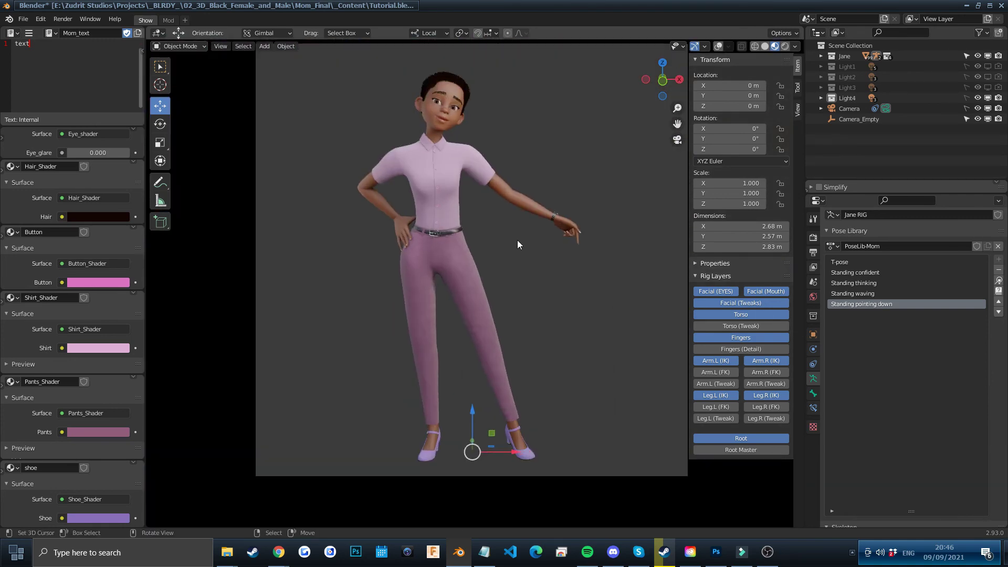